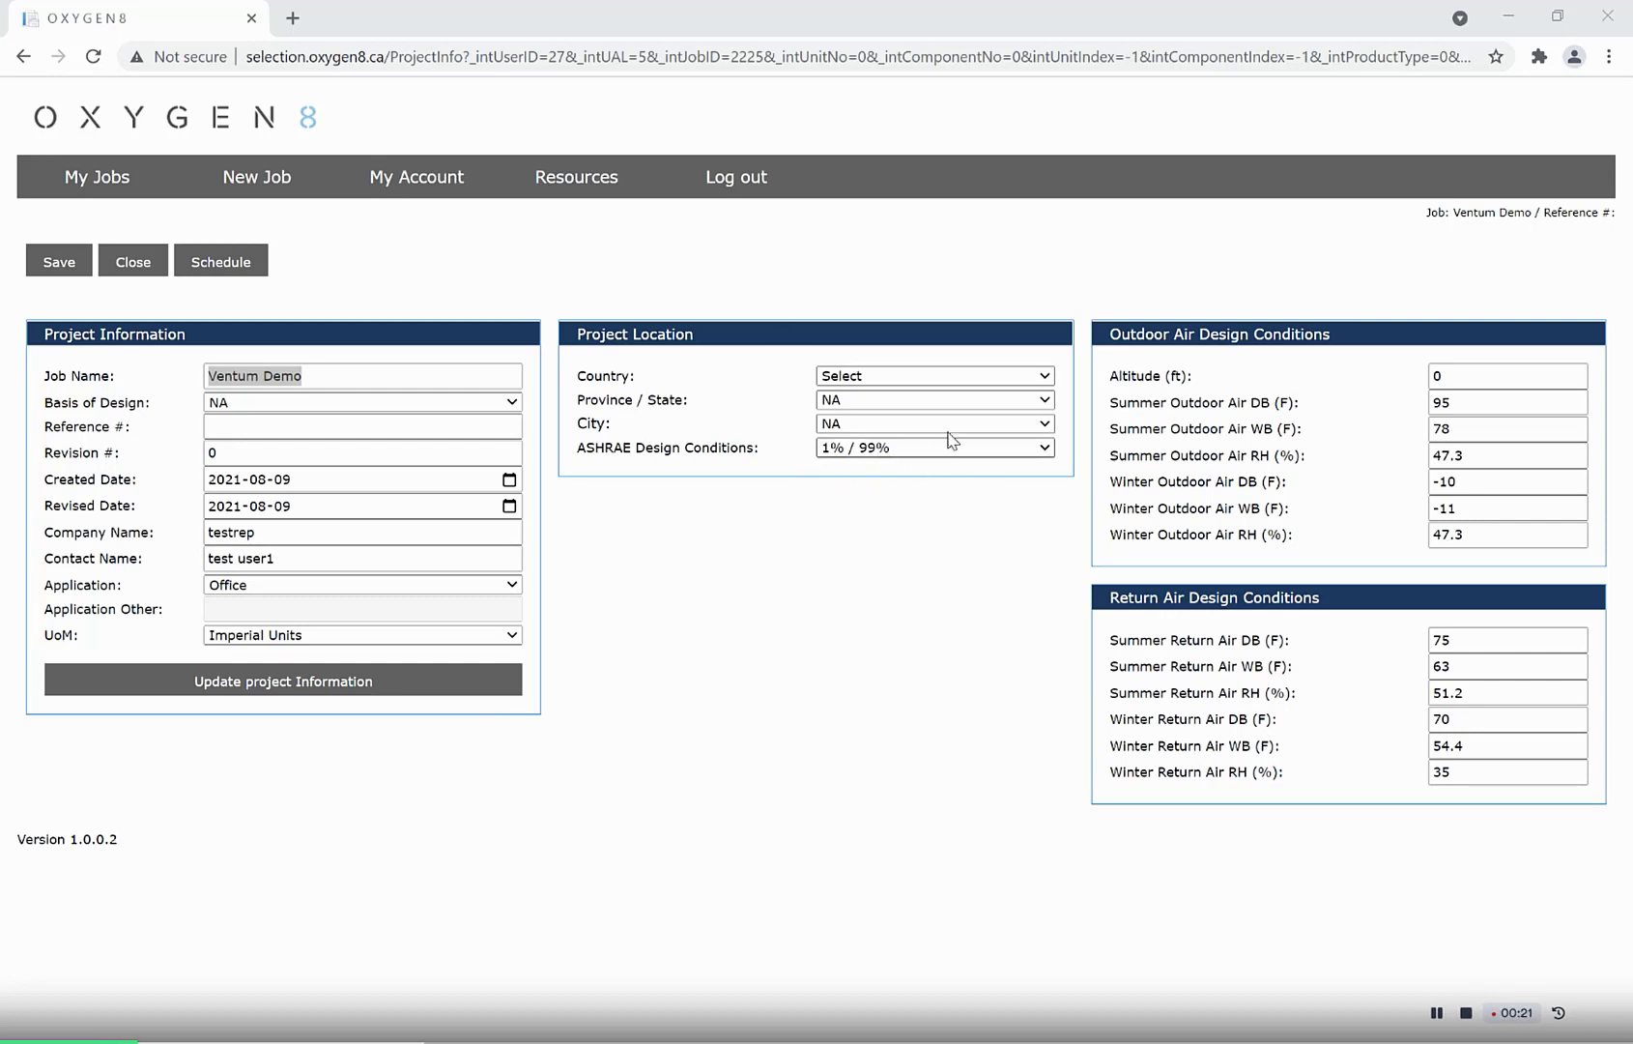
# Enter winter outdoor conditions of -12 °F dry bulb and -13 °F wet bulb, and save the project information.
pyautogui.click(1041, 379)
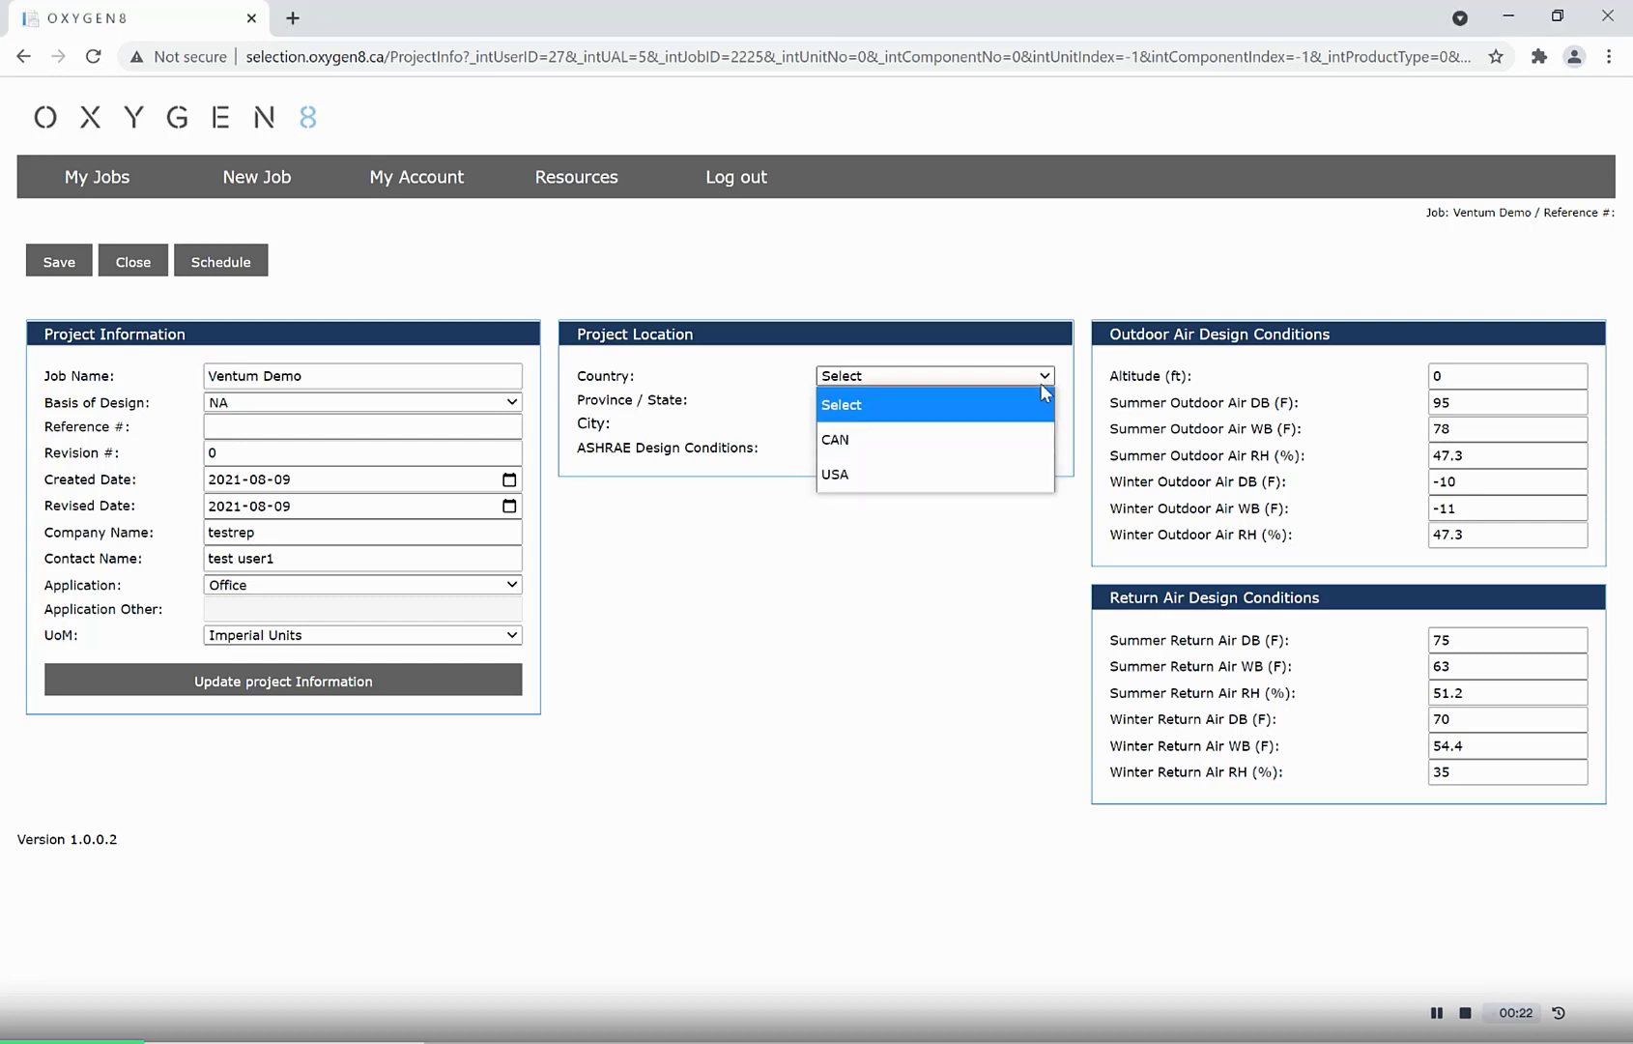
pyautogui.click(1121, 454)
pyautogui.click(1493, 483)
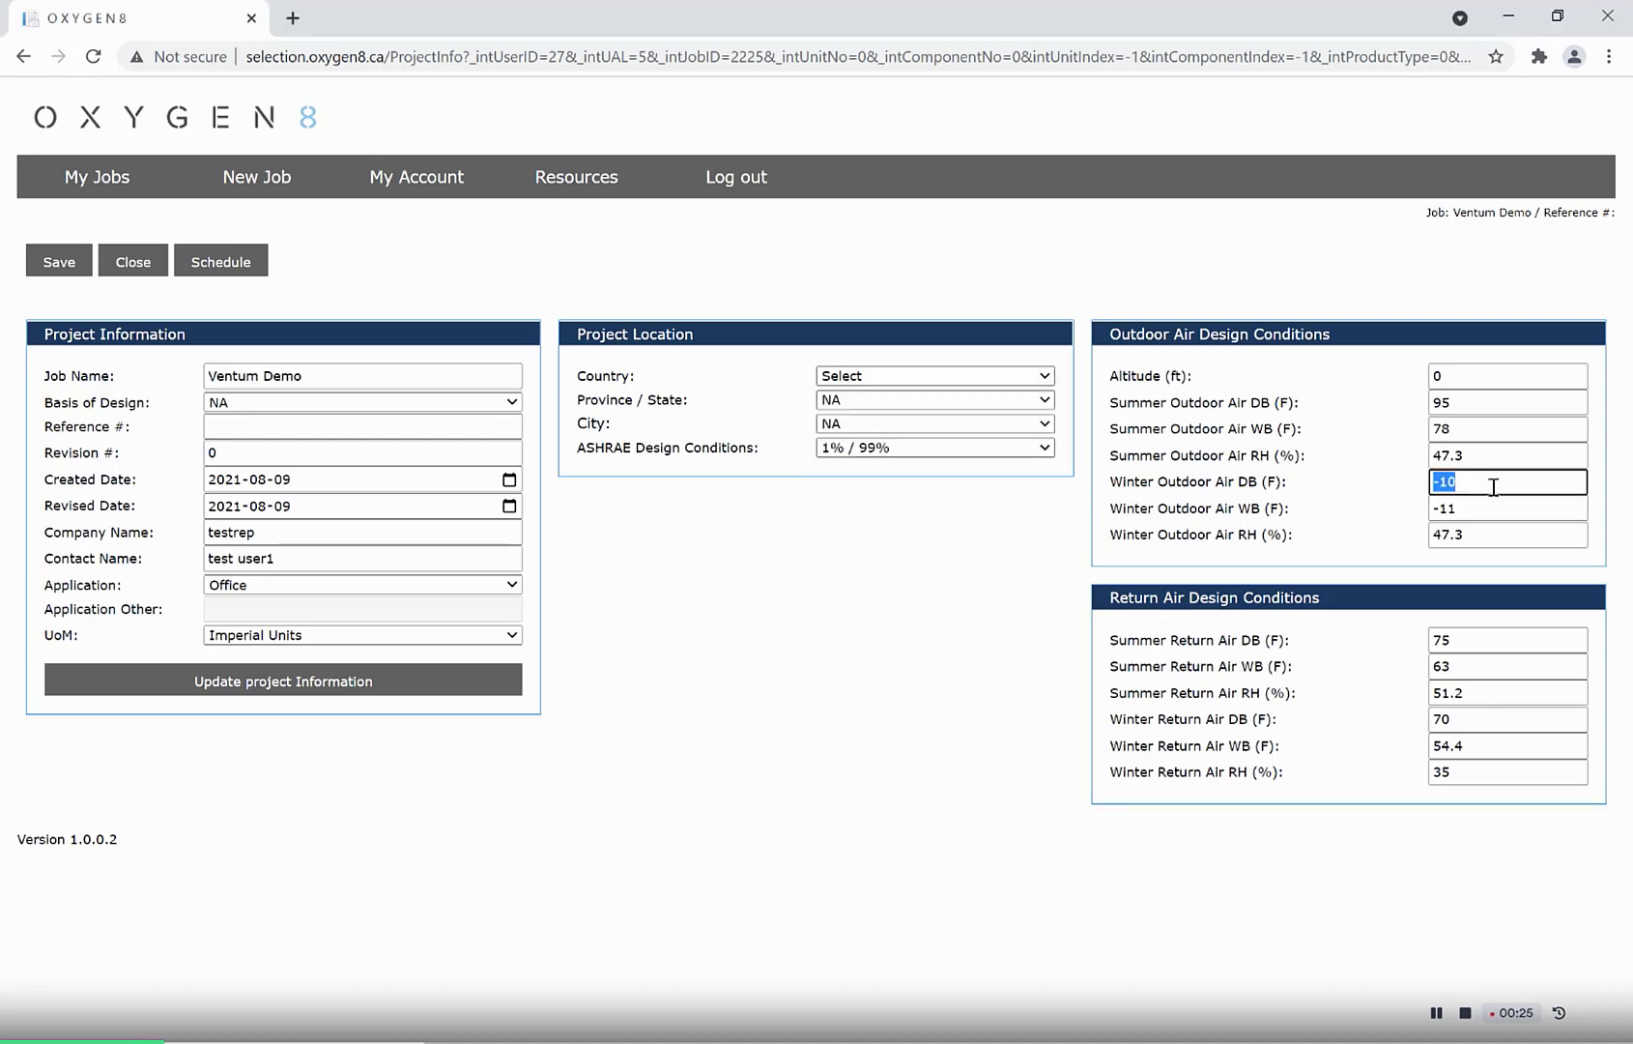
pyautogui.write('-12')
pyautogui.press('Tab')
pyautogui.write('-13')
pyautogui.press('Tab')
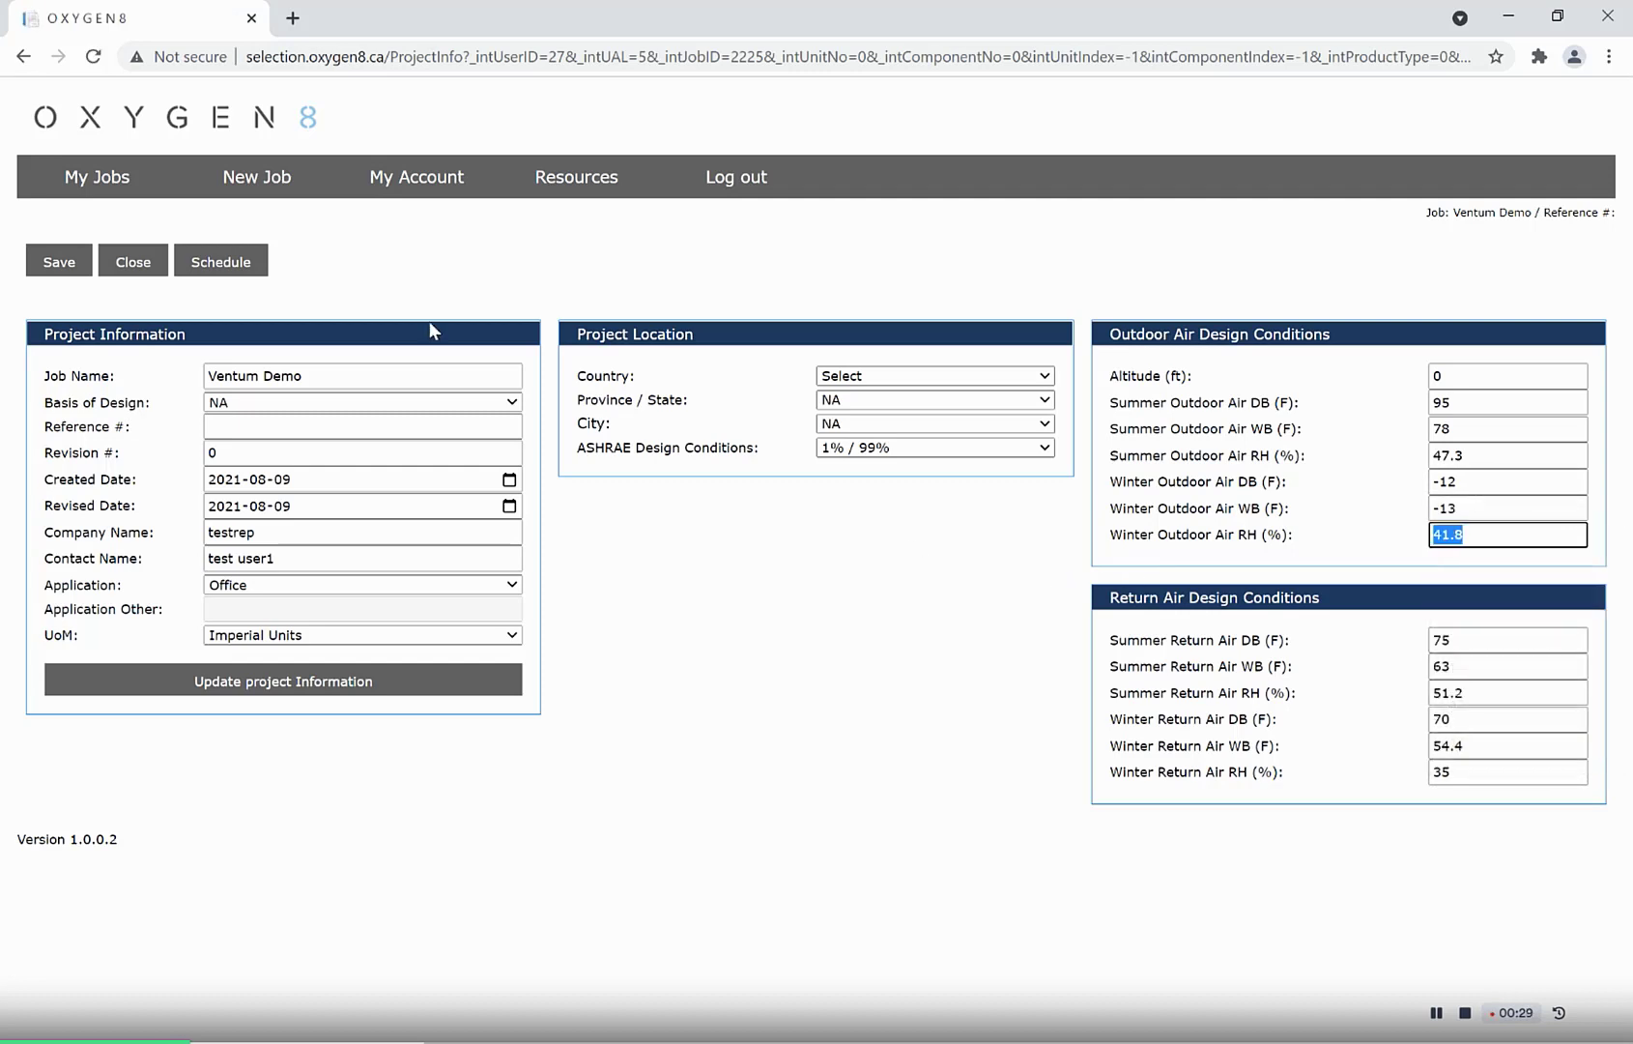
pyautogui.click(61, 263)
# In the job's unit list, compare the Ventum and Nova product series.
pyautogui.click(232, 263)
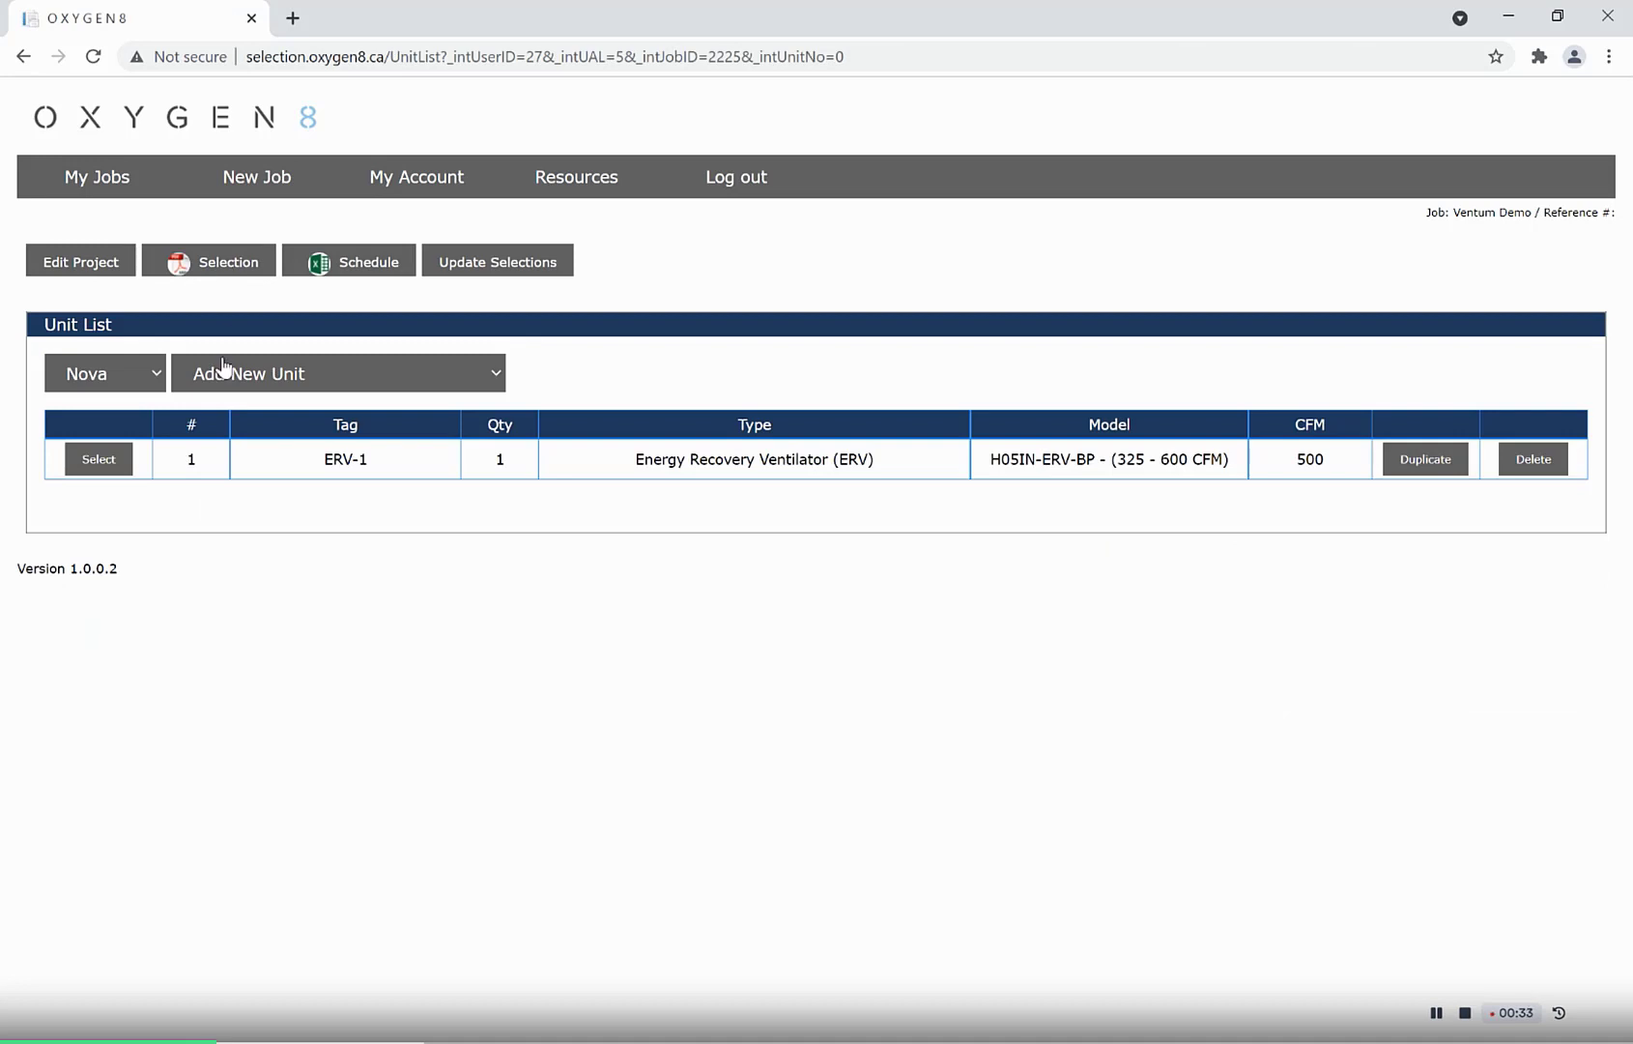
pyautogui.click(145, 376)
pyautogui.click(126, 441)
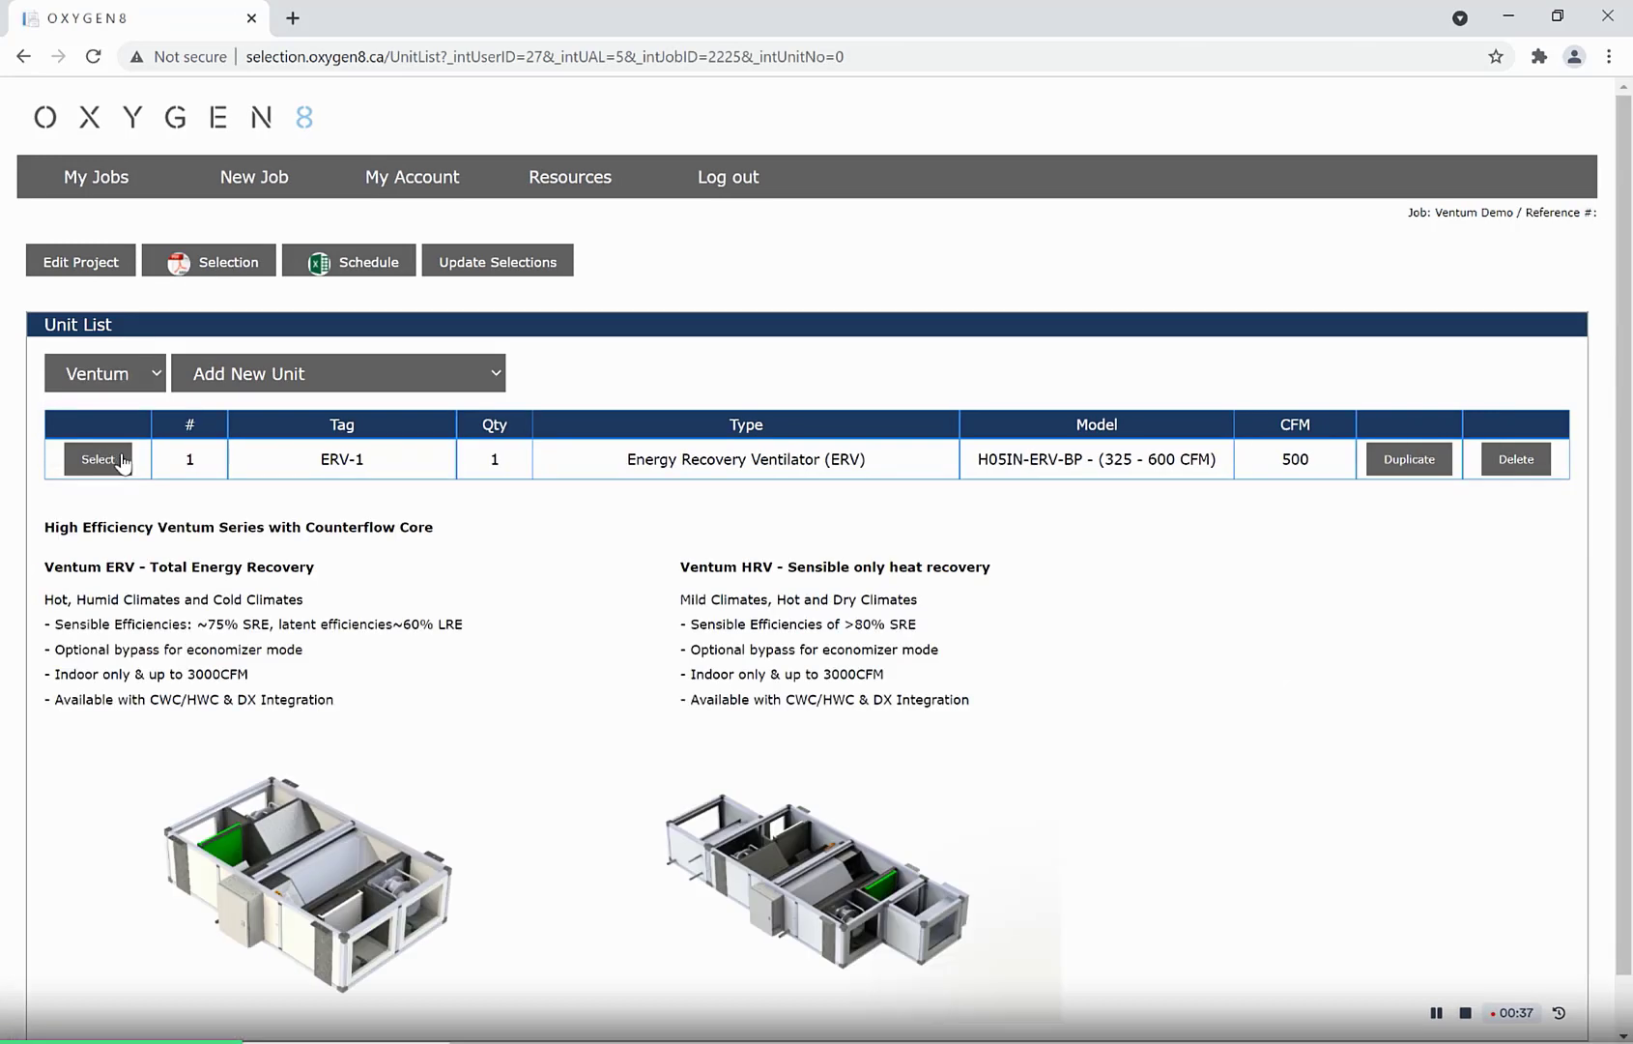
pyautogui.scroll(-1, 619, 735)
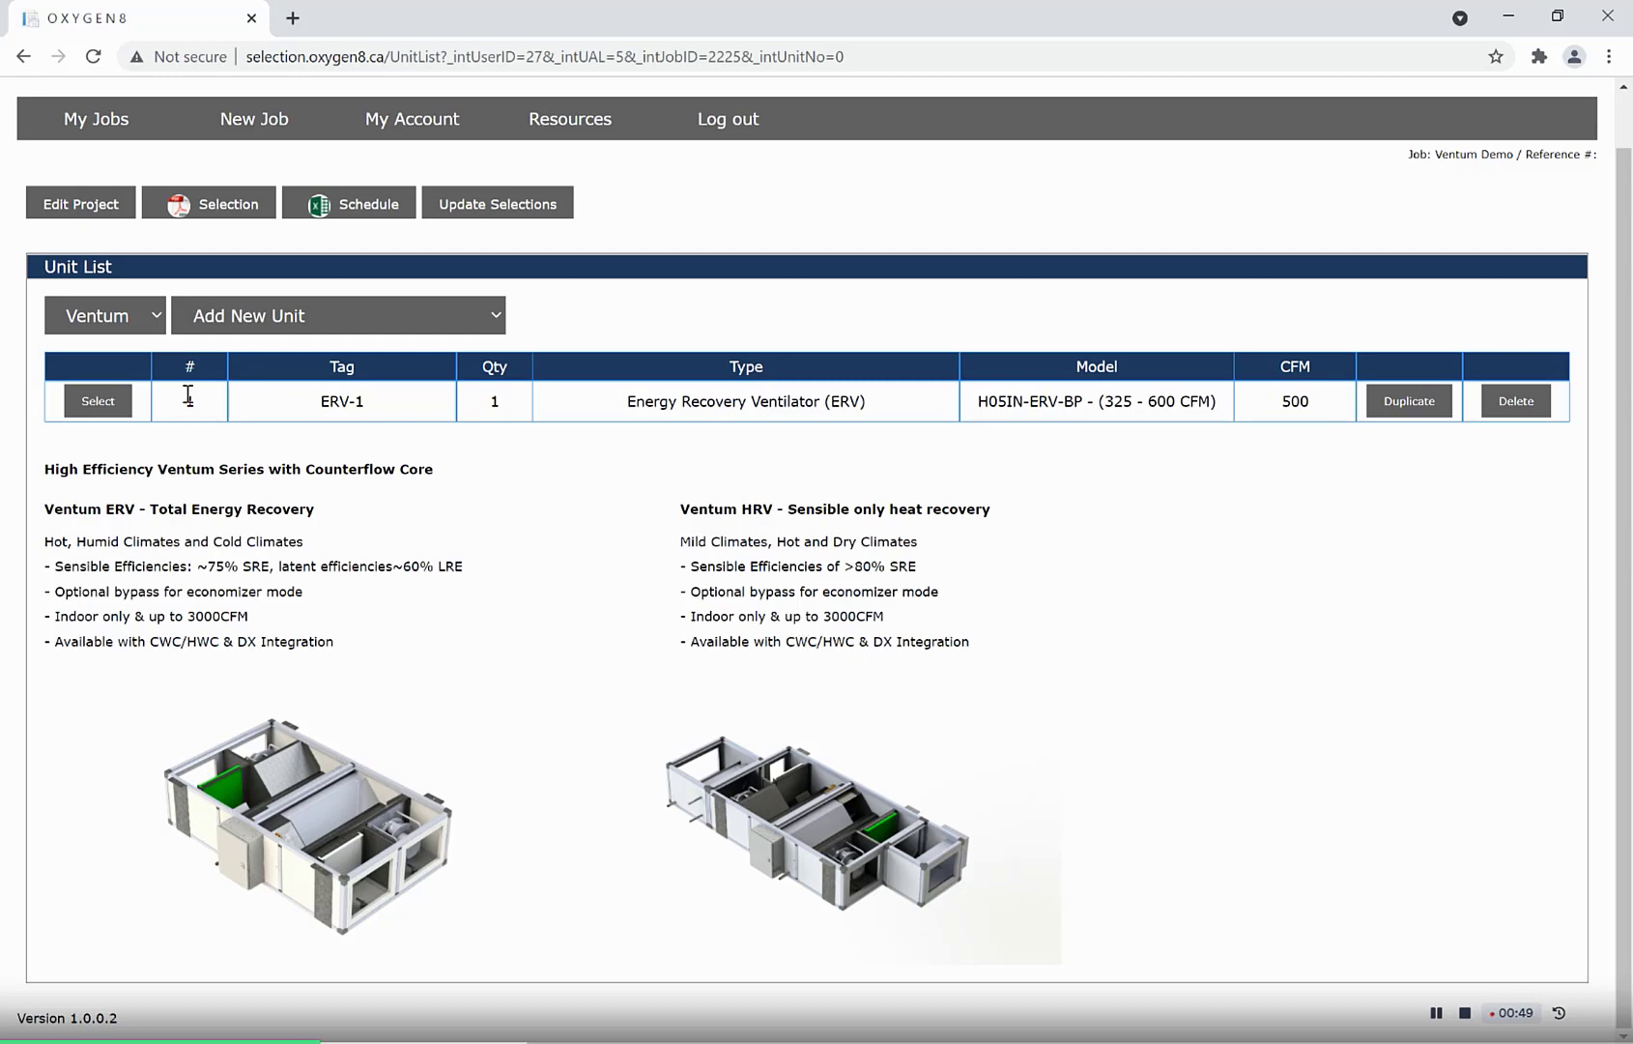
pyautogui.click(131, 317)
pyautogui.click(116, 350)
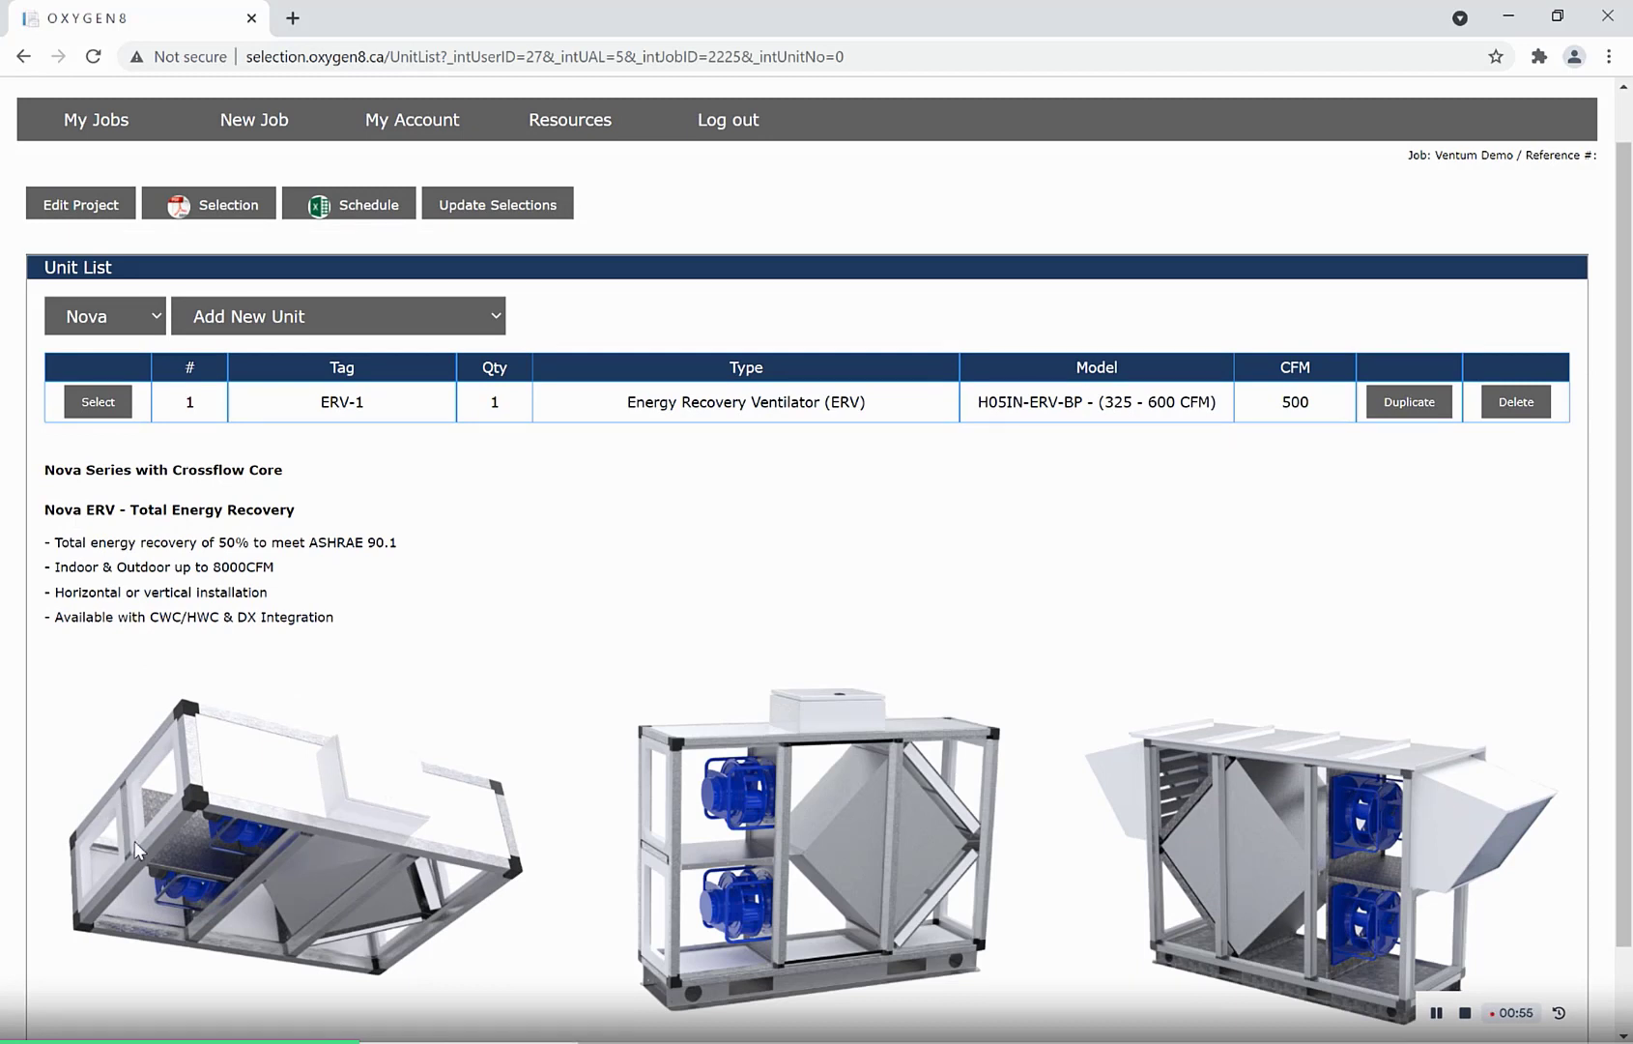
# Switch the series back to Ventum and add a new Energy Recovery Ventilator (ERV) unit.
pyautogui.scroll(-1, 135, 841)
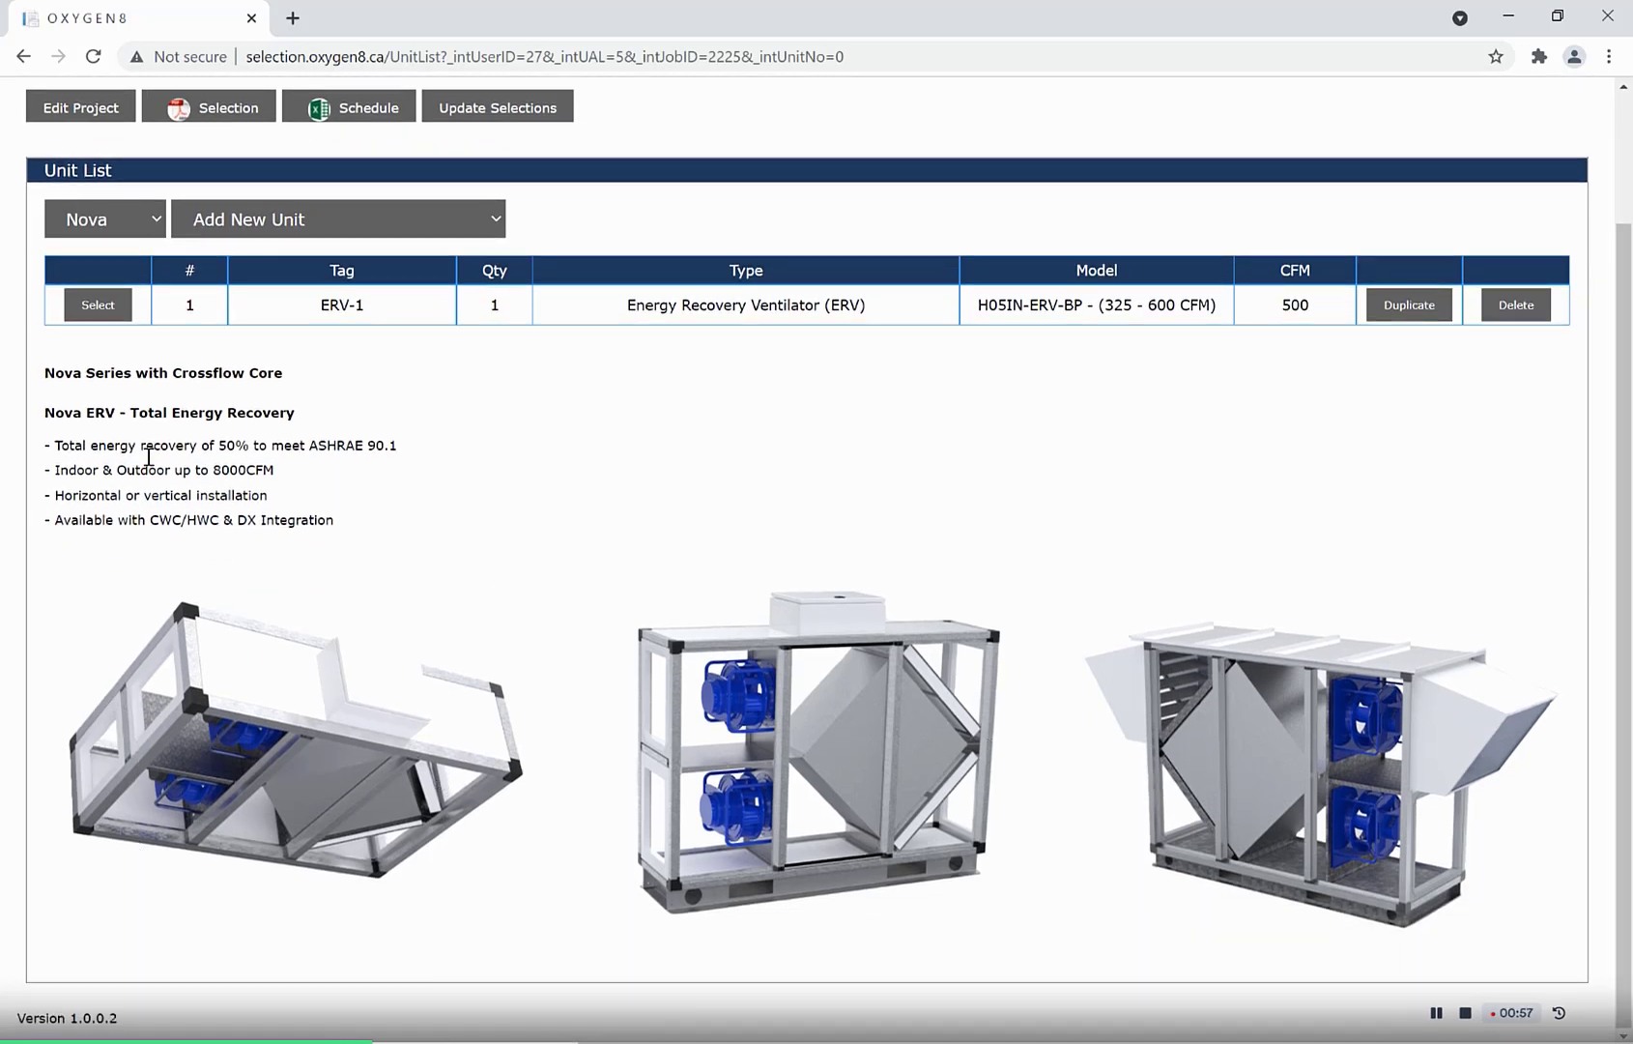
pyautogui.click(121, 230)
pyautogui.click(109, 284)
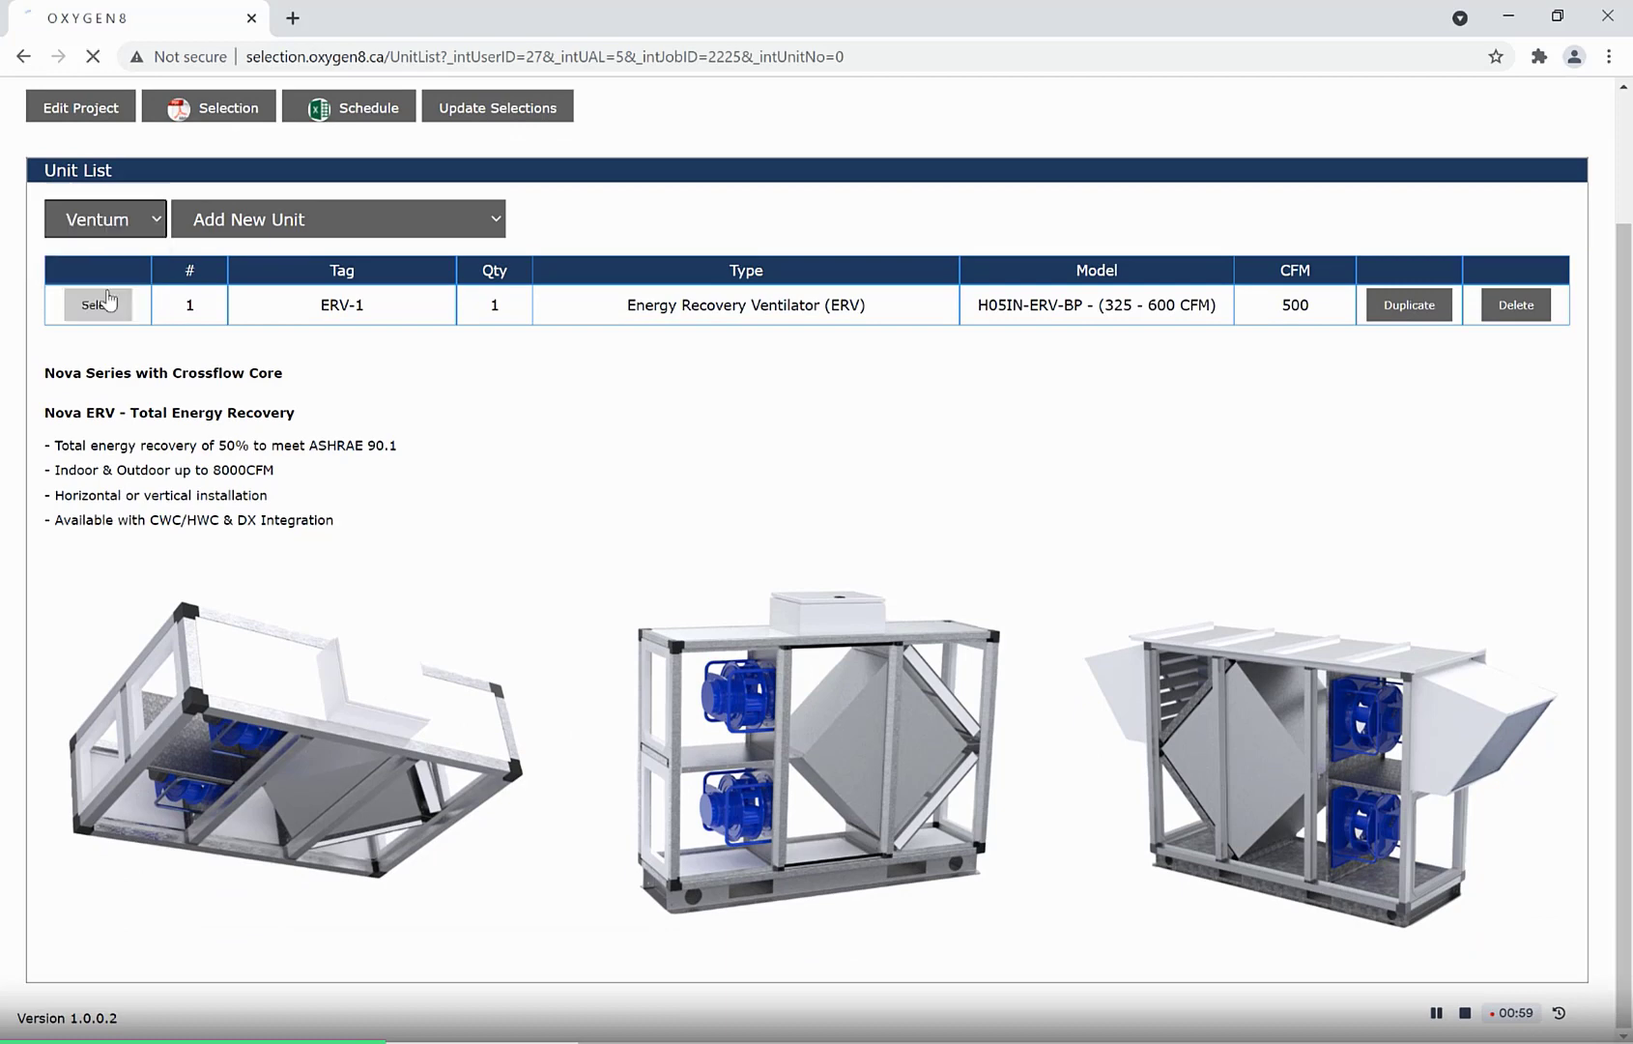
pyautogui.click(390, 321)
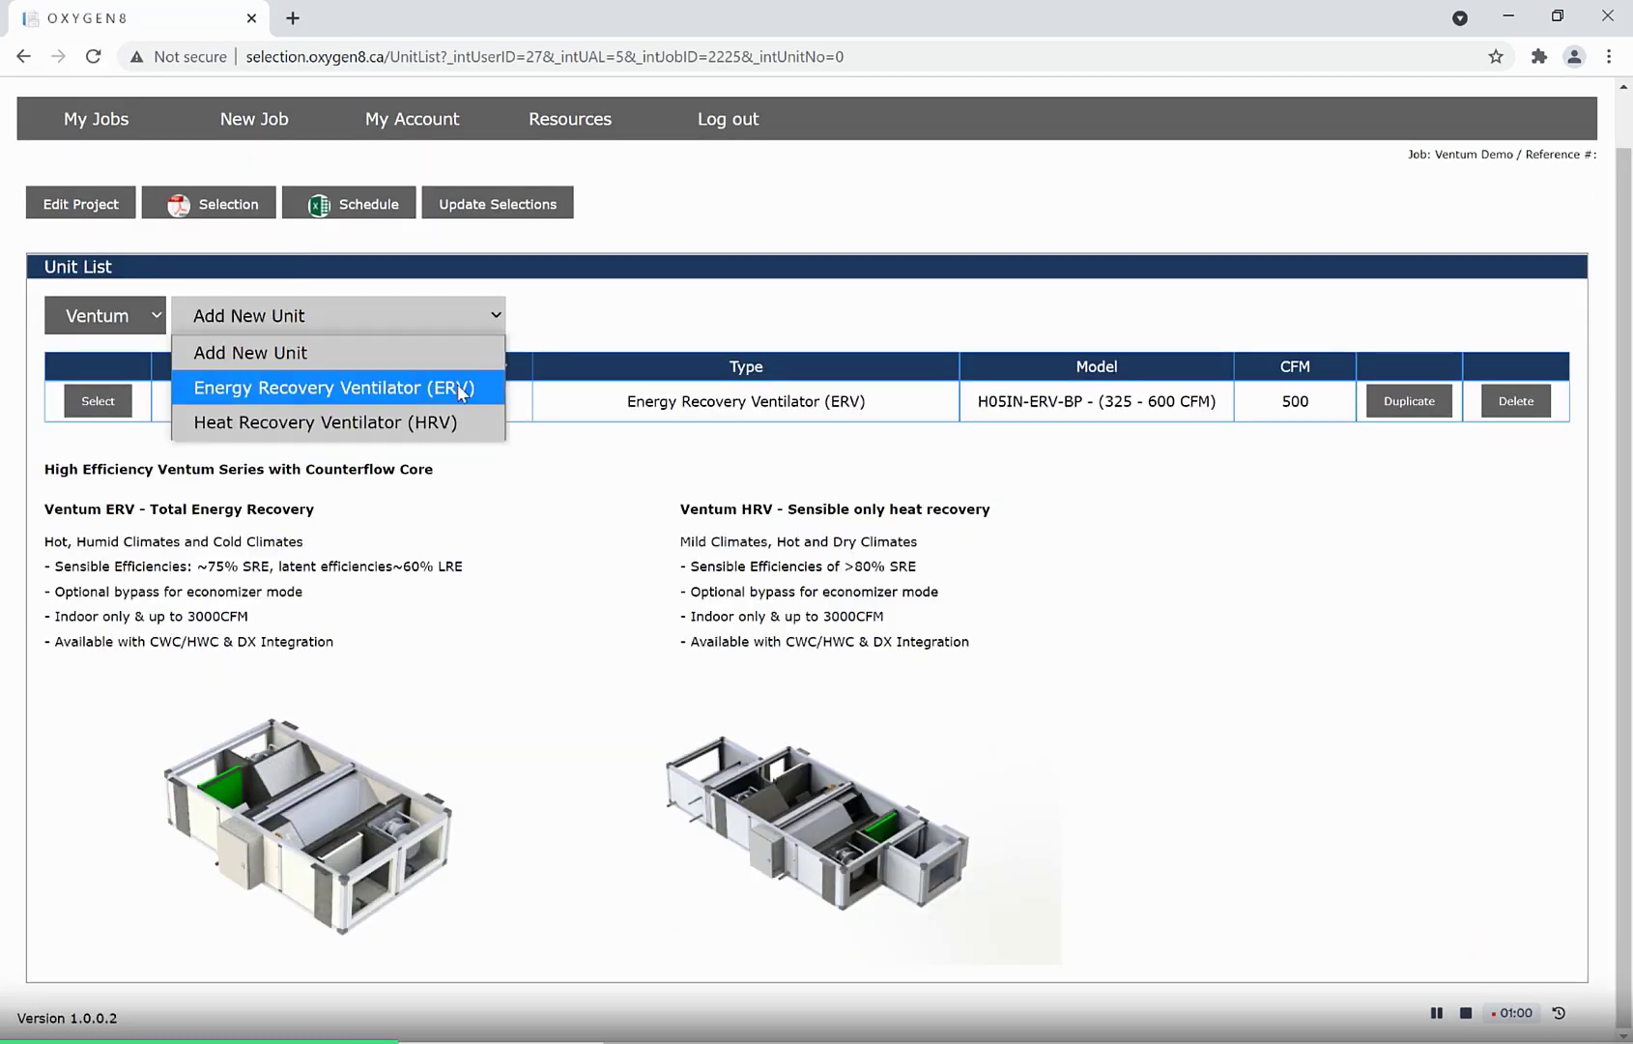
pyautogui.click(425, 387)
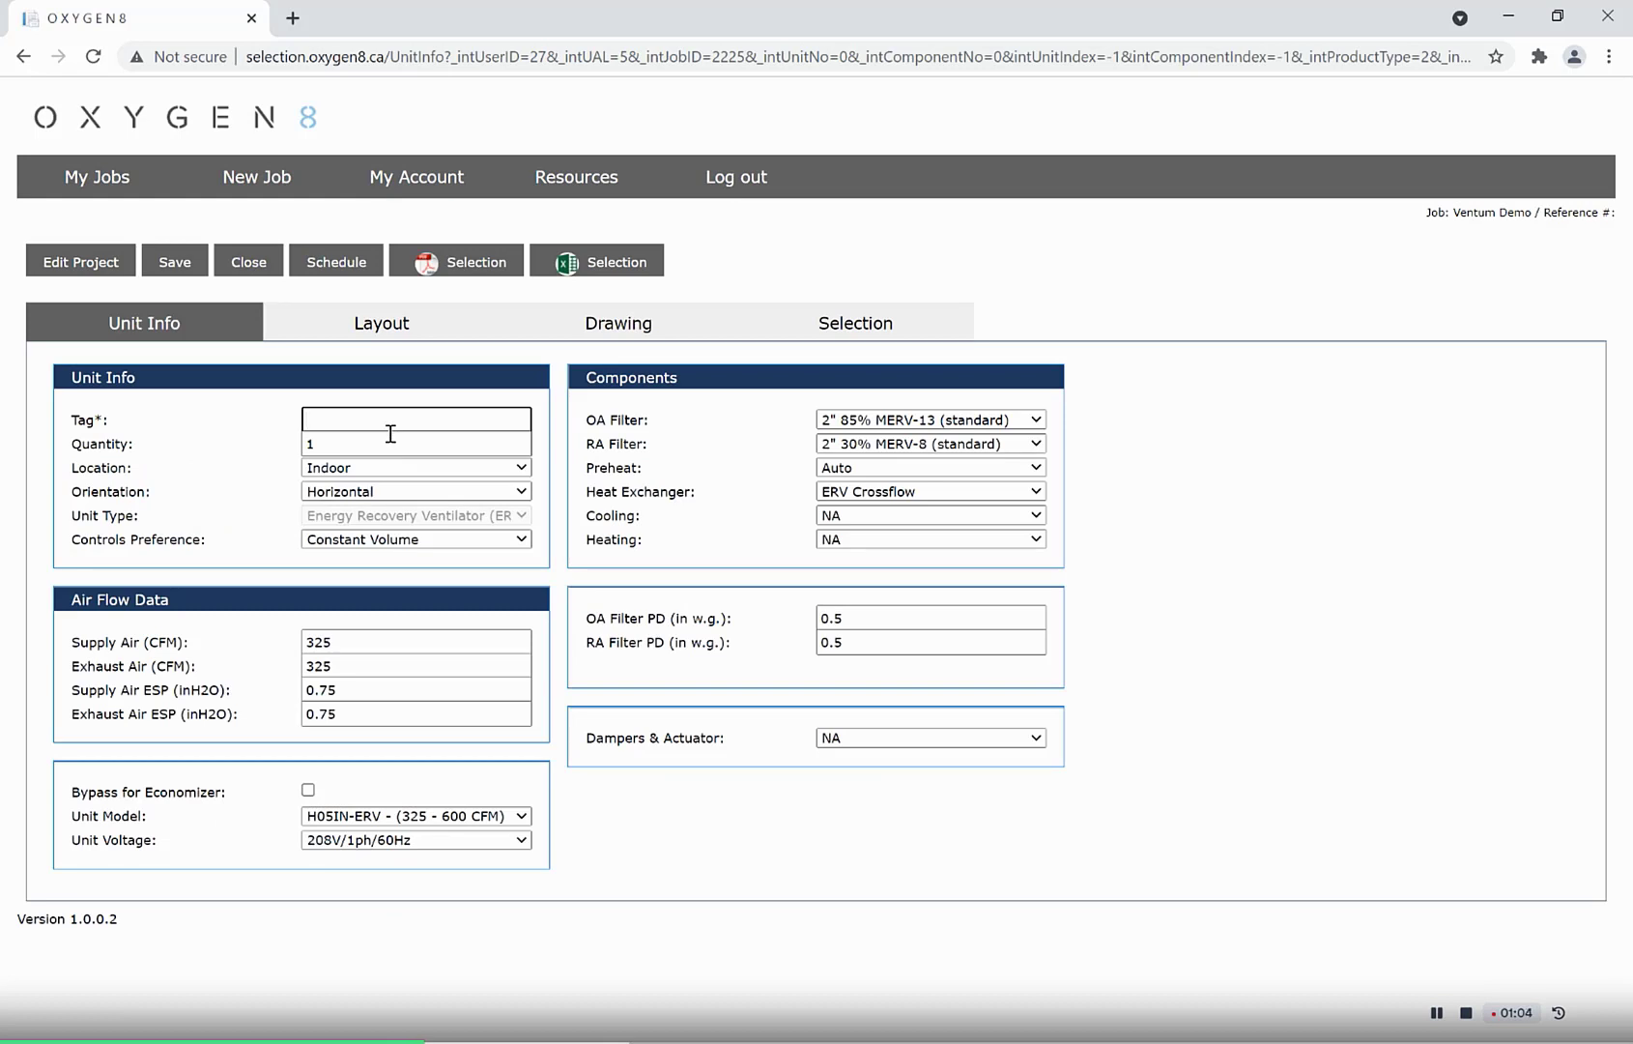
# Tag the unit ERV-1, keep Constant Volume controls, and set supply air to 1500 CFM.
pyautogui.write('ERV-1')
pyautogui.press('Tab')
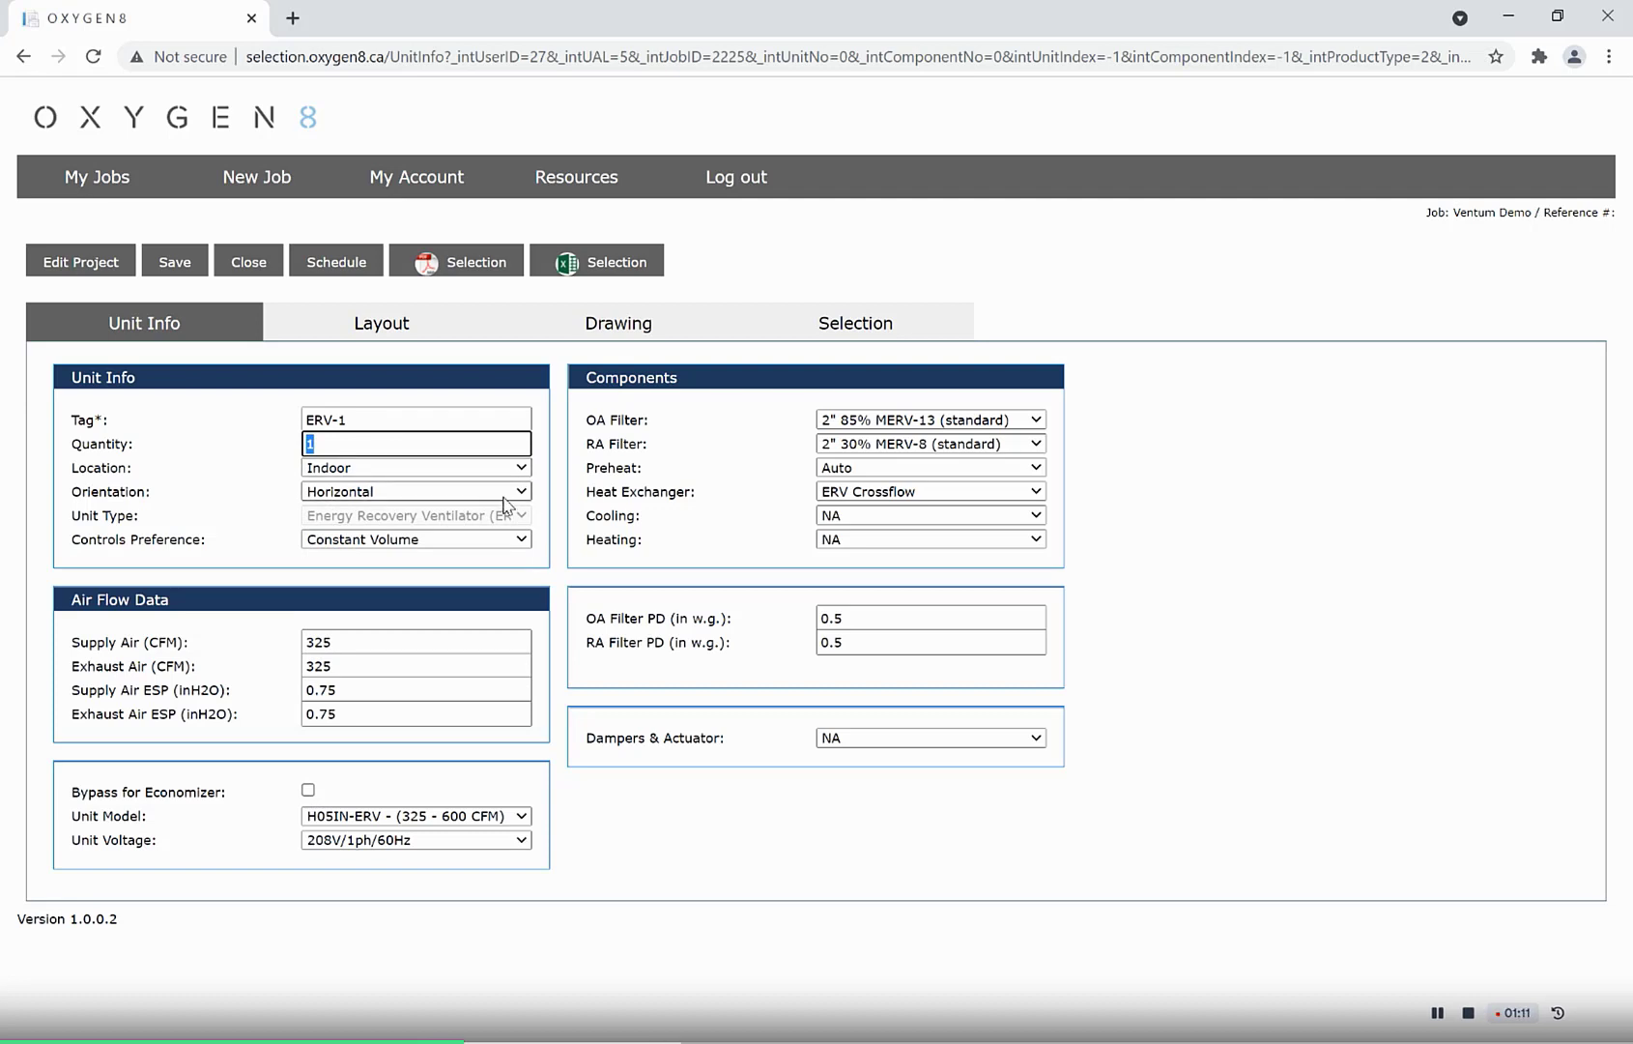
pyautogui.click(507, 539)
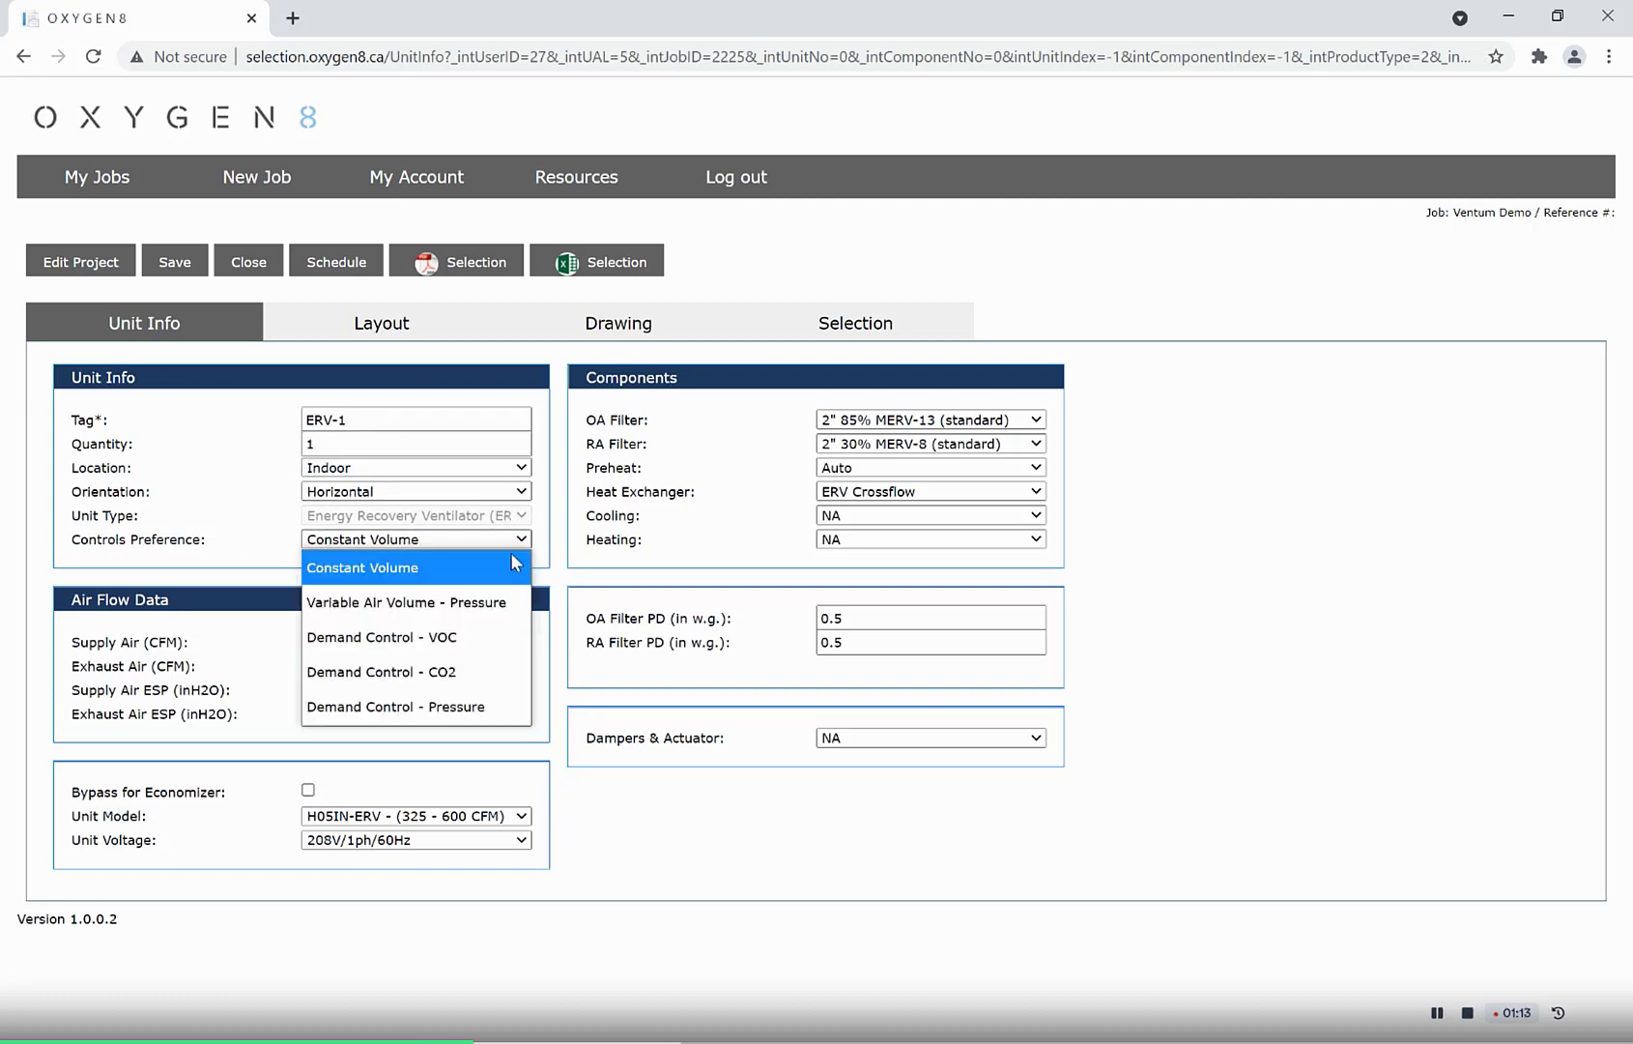
pyautogui.click(561, 572)
pyautogui.doubleClick(339, 645)
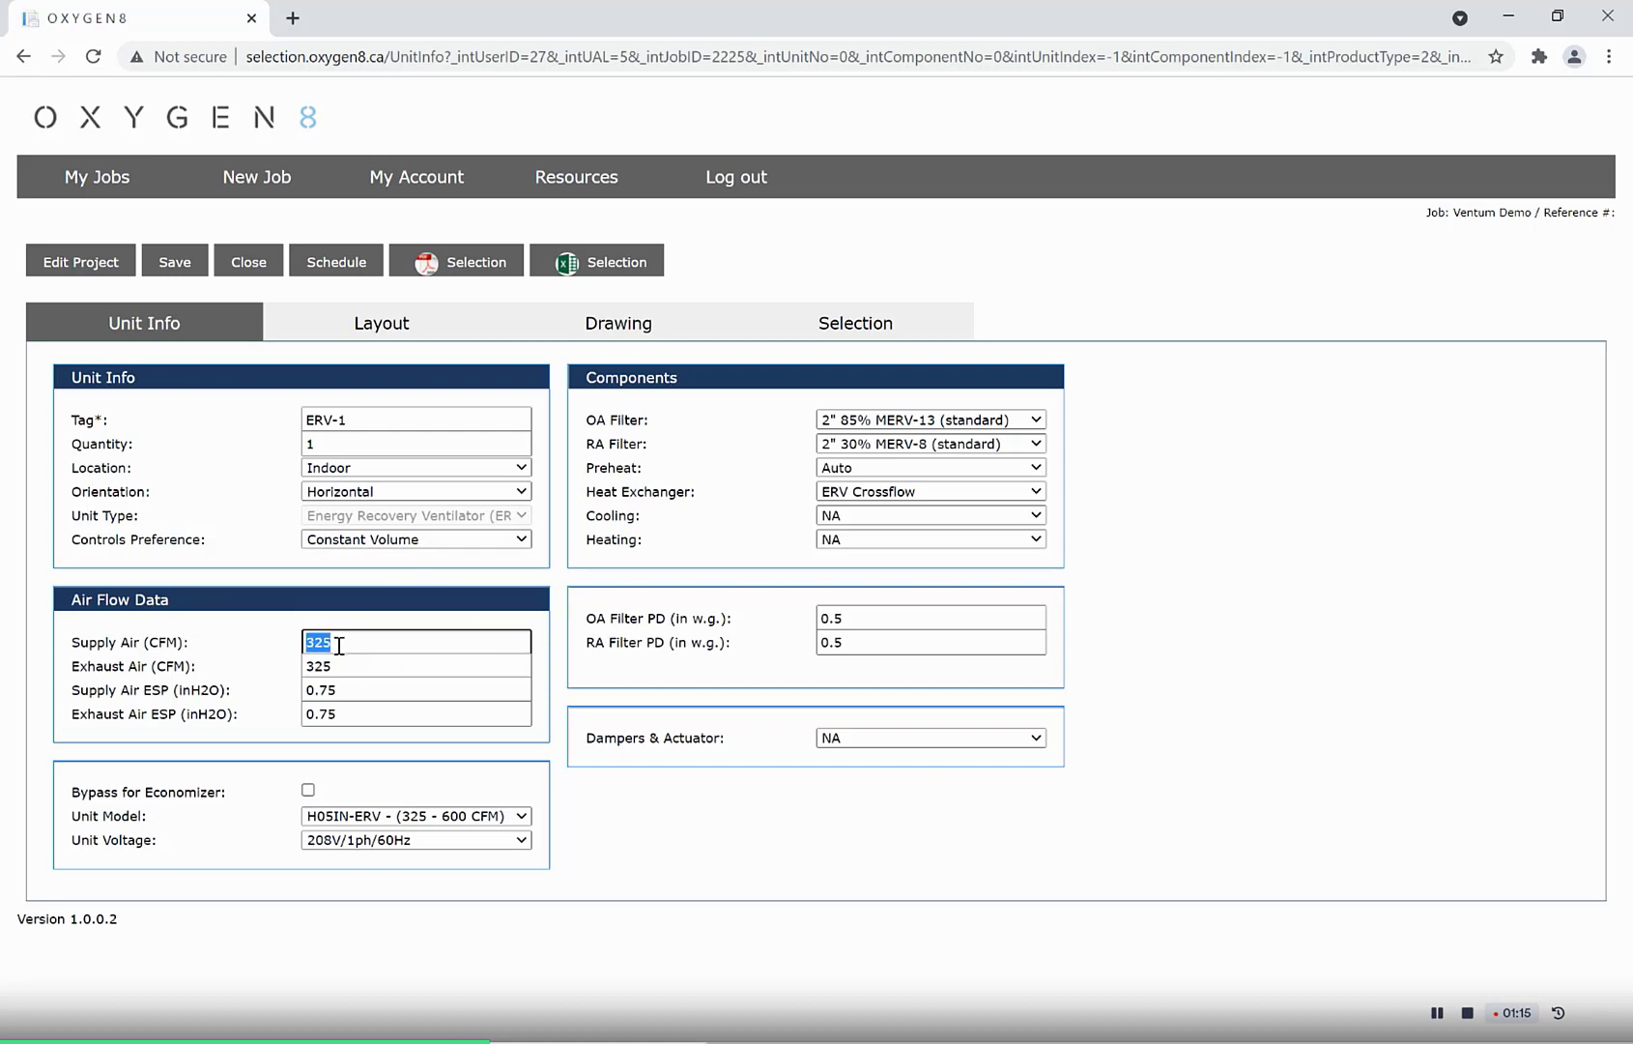
pyautogui.write('1500')
pyautogui.press('Tab')
# Keep the H20IN-ERV model and add the economizer bypass.
pyautogui.click(517, 817)
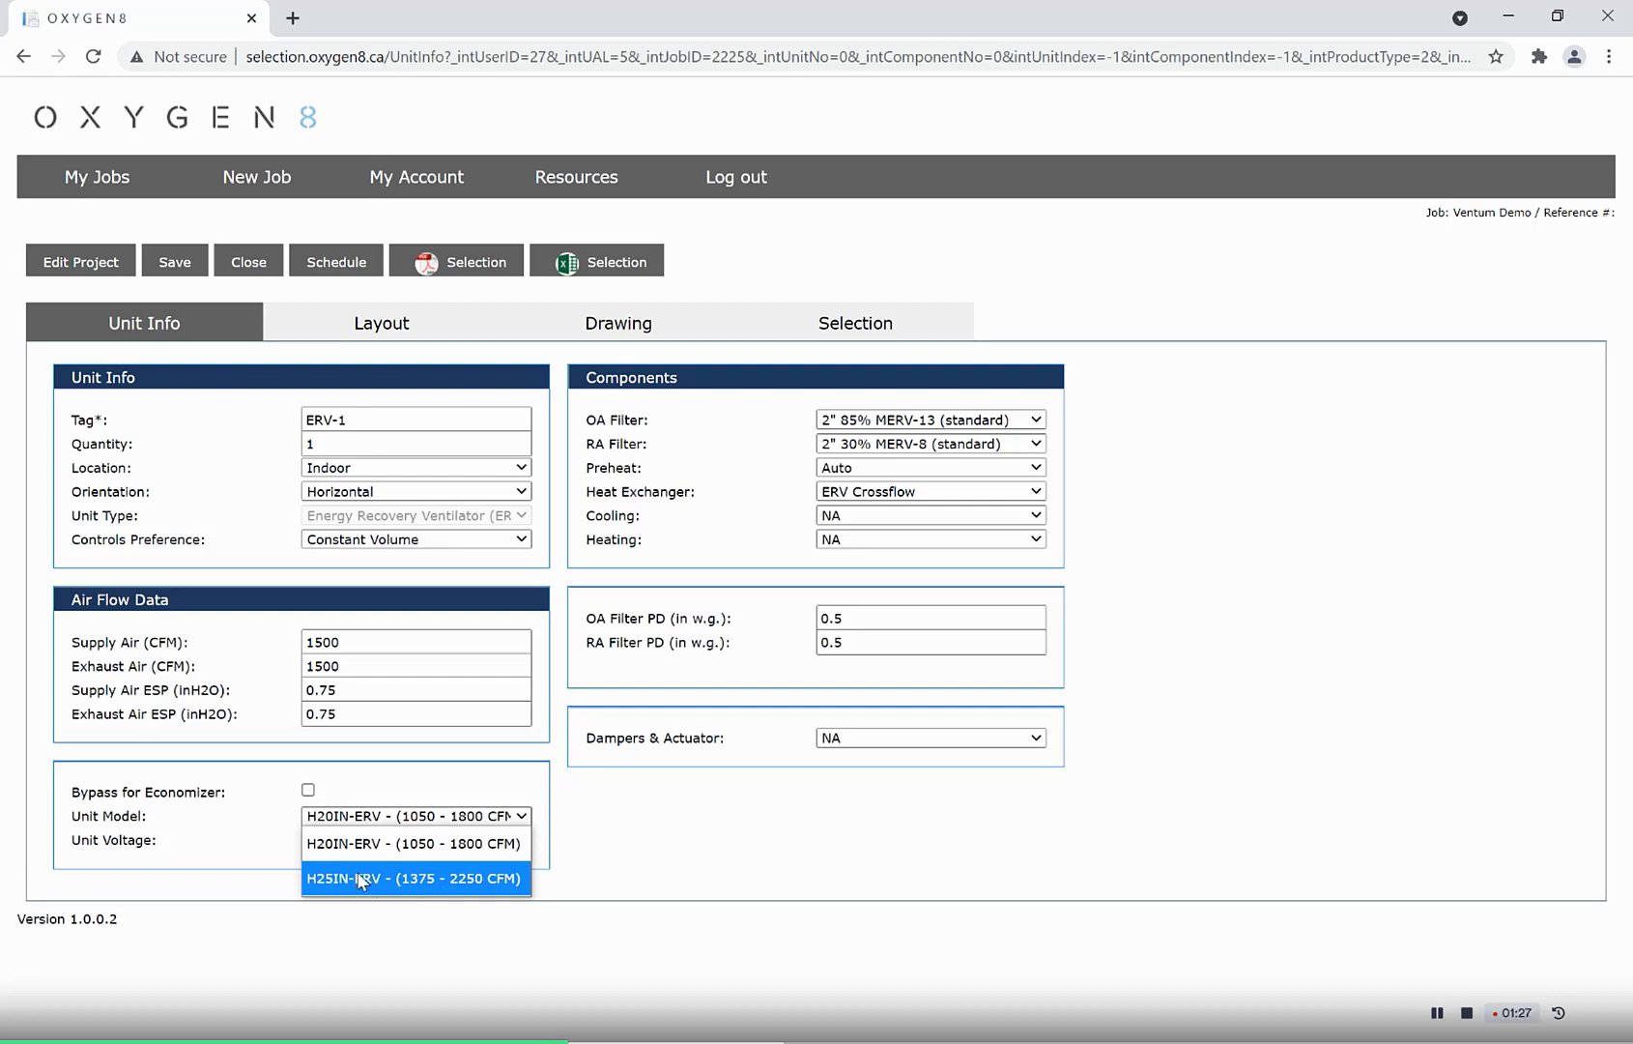
pyautogui.click(330, 797)
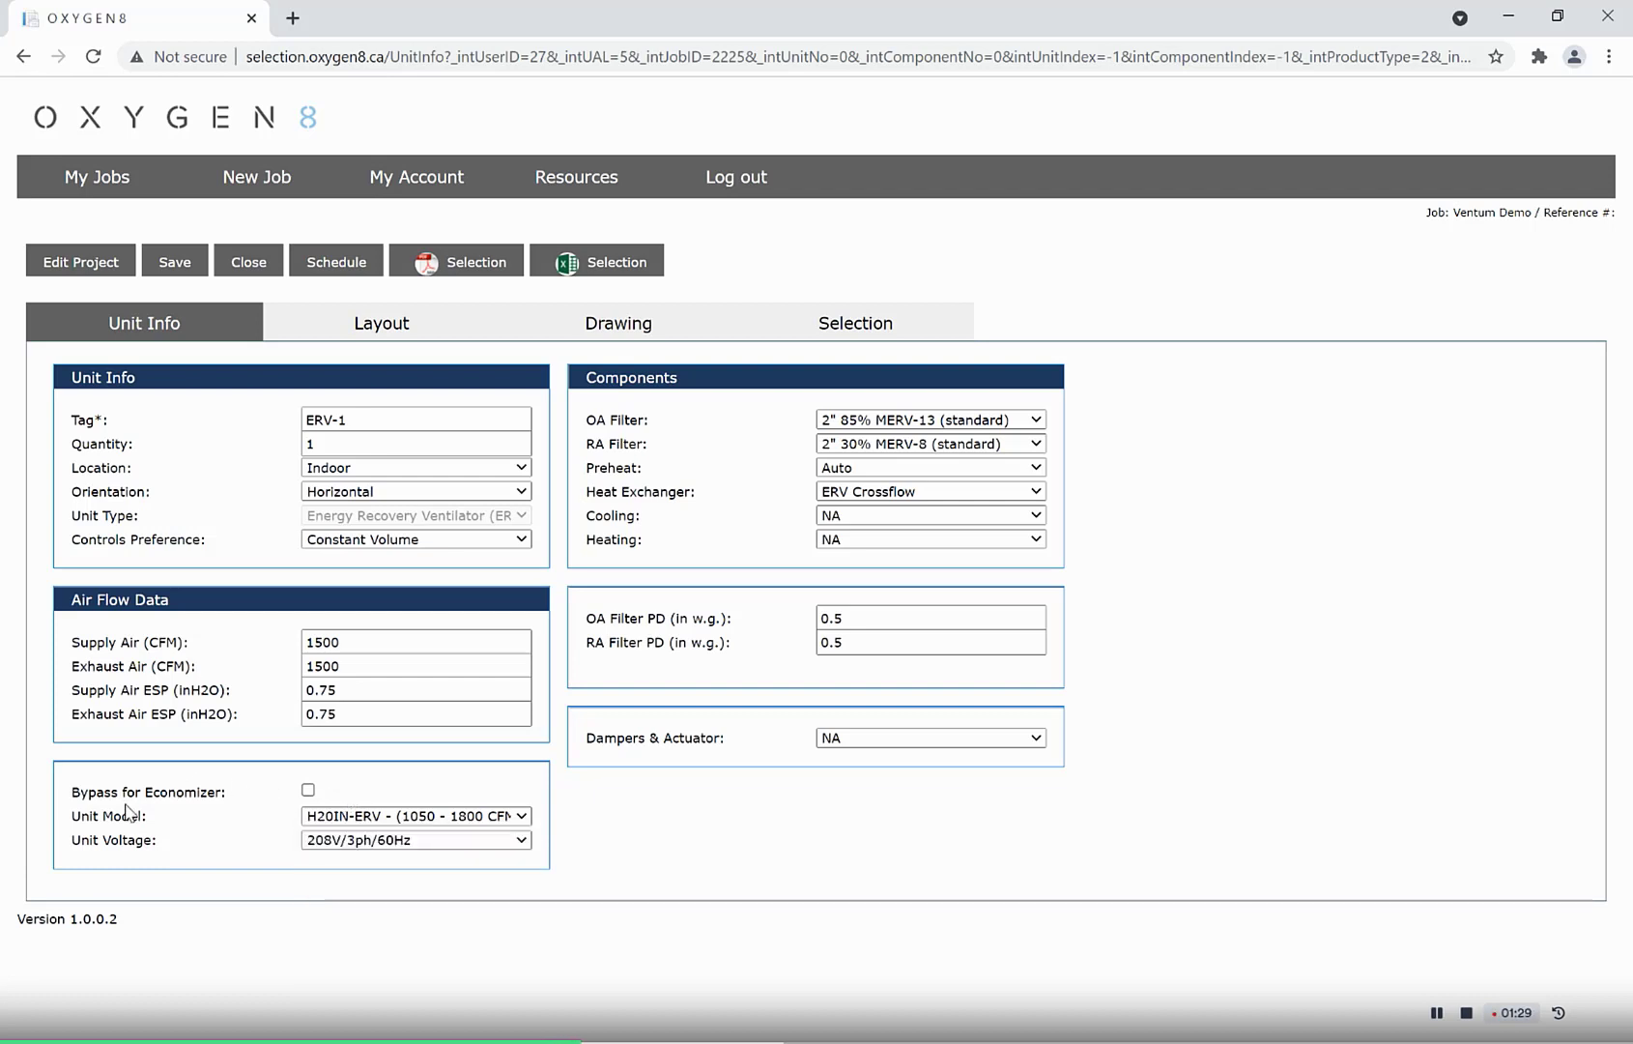
pyautogui.click(307, 791)
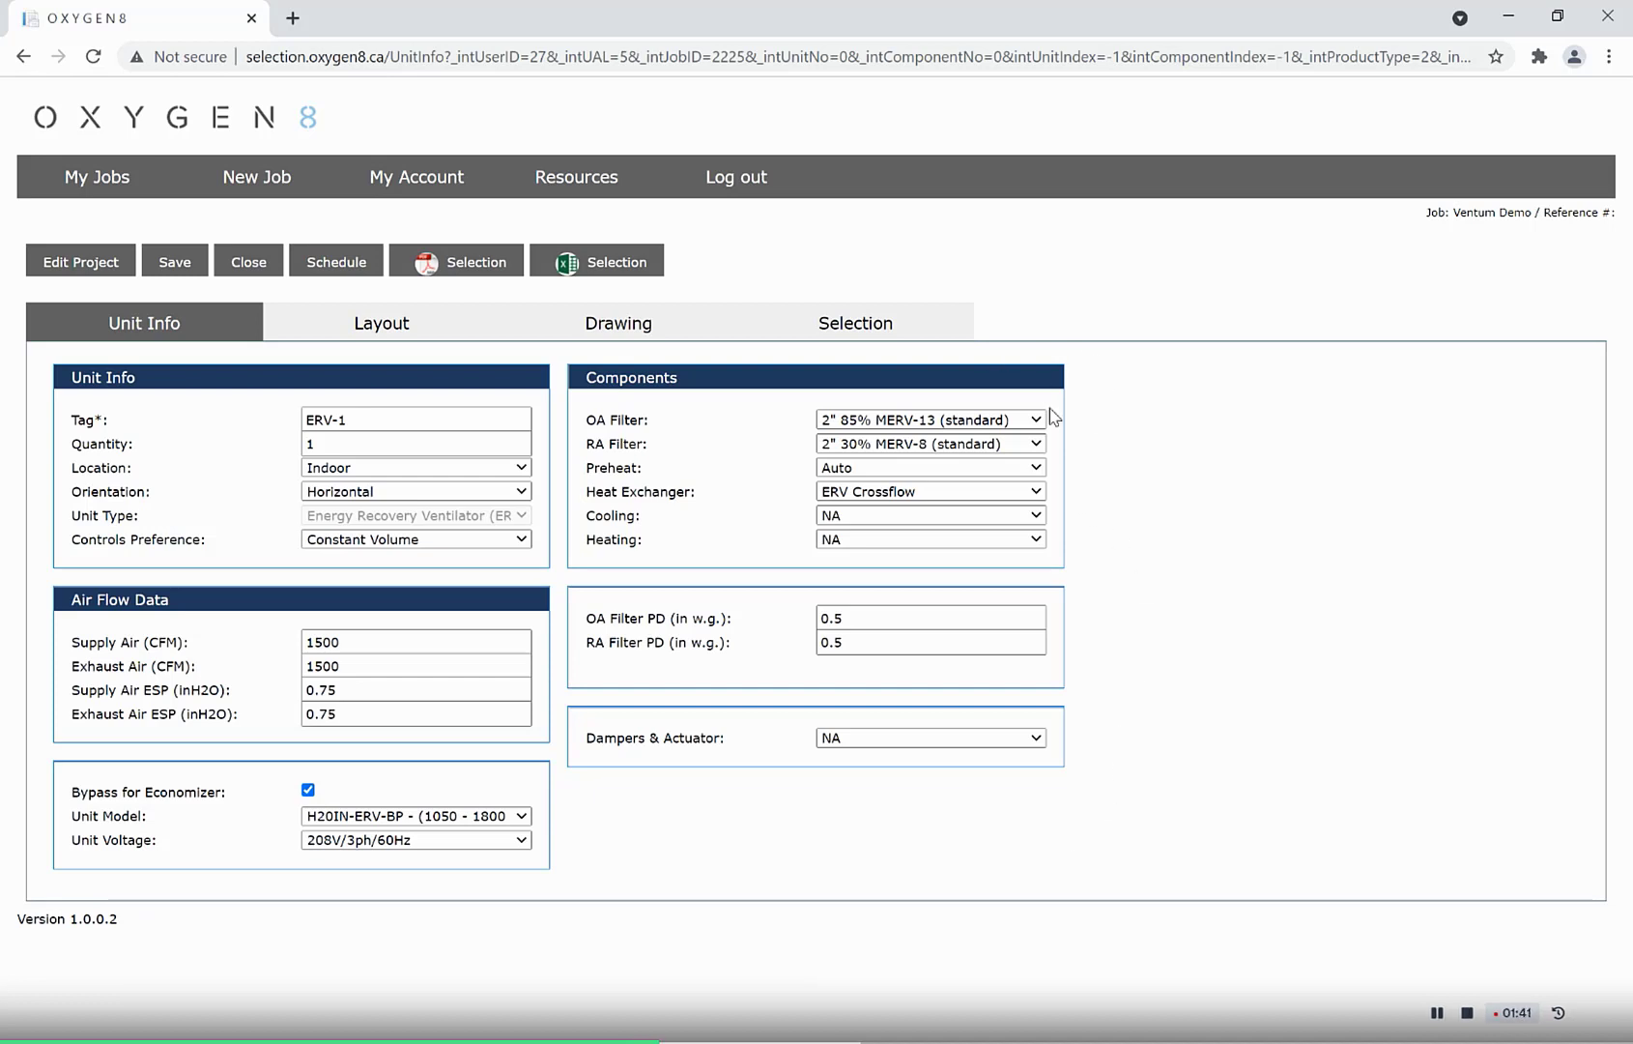
# Choose DX cooling, enable dehumidification with Electric Heater reheat, and save ERV-1.
pyautogui.click(1035, 518)
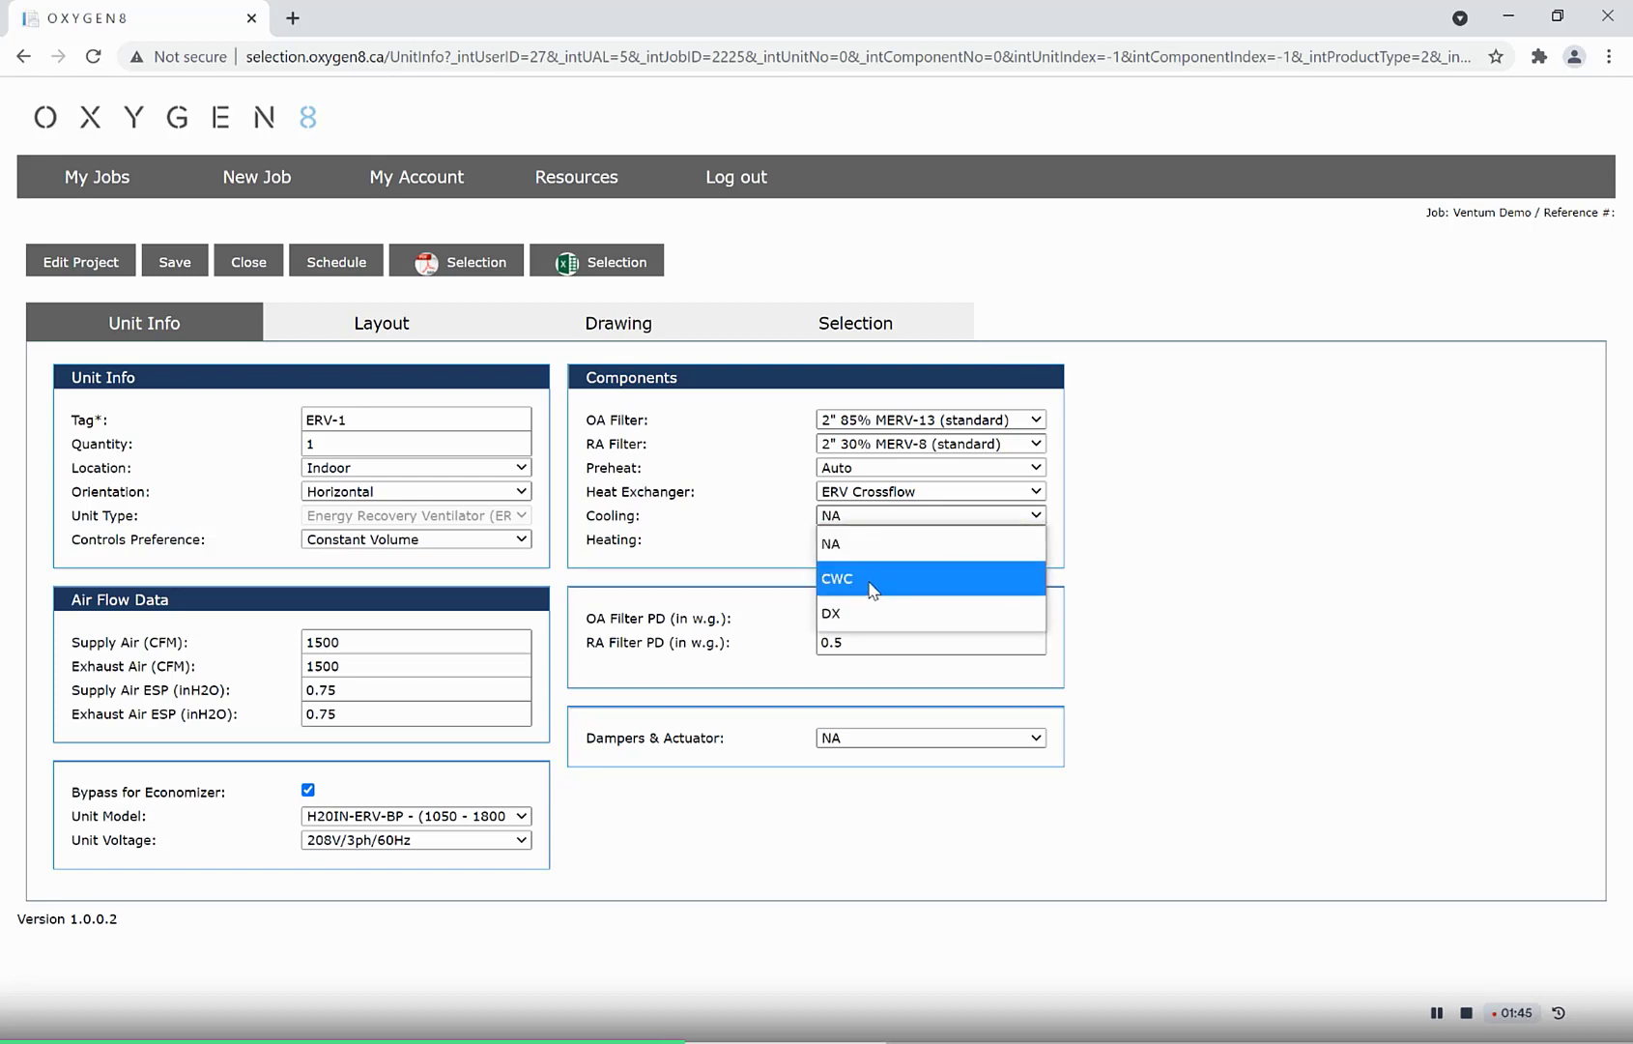
pyautogui.click(863, 619)
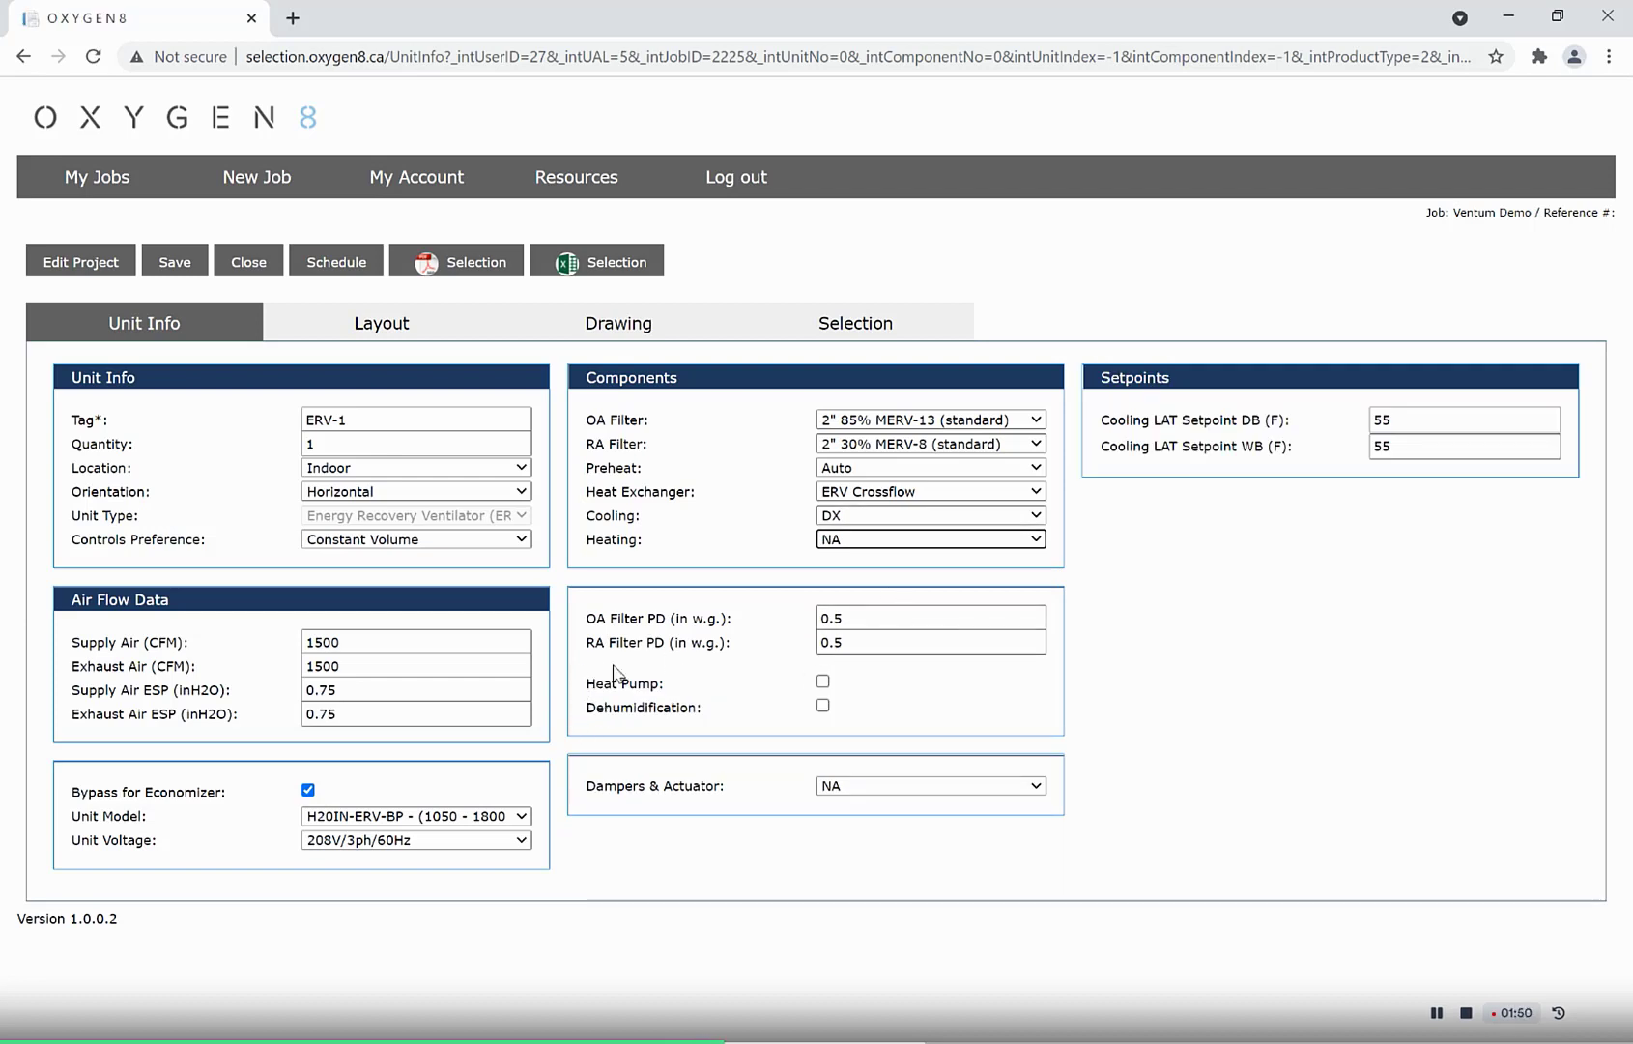
pyautogui.click(822, 707)
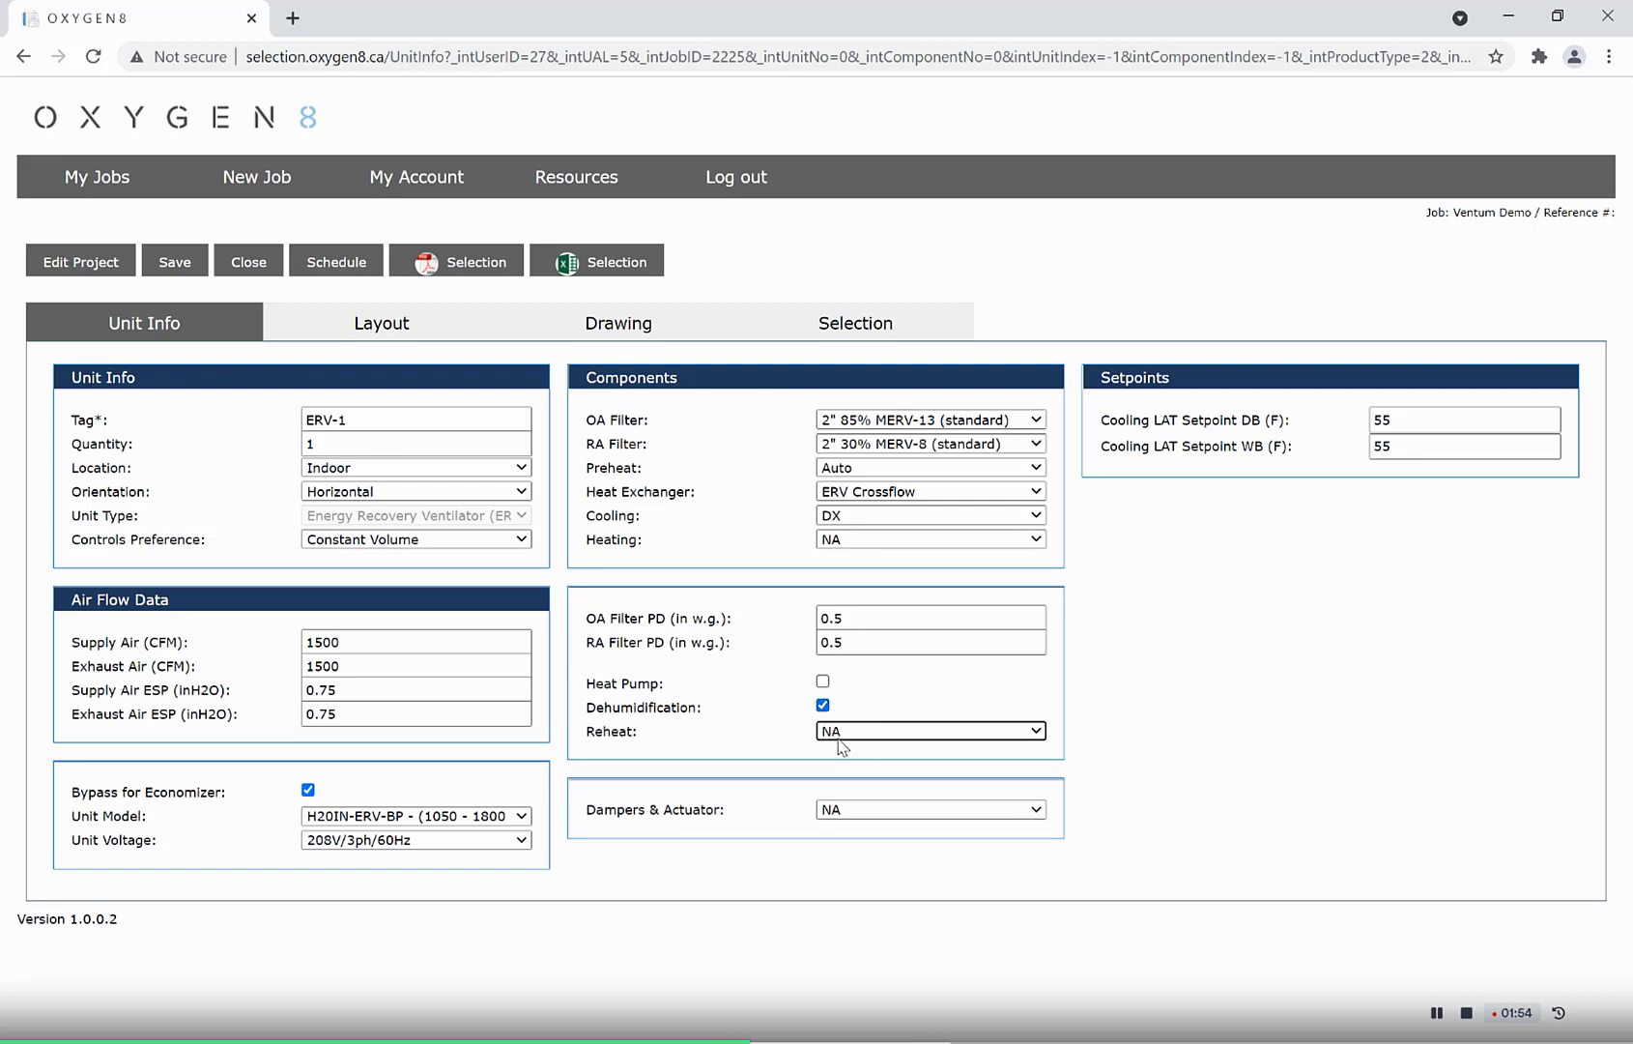
pyautogui.click(1035, 731)
pyautogui.press('Escape')
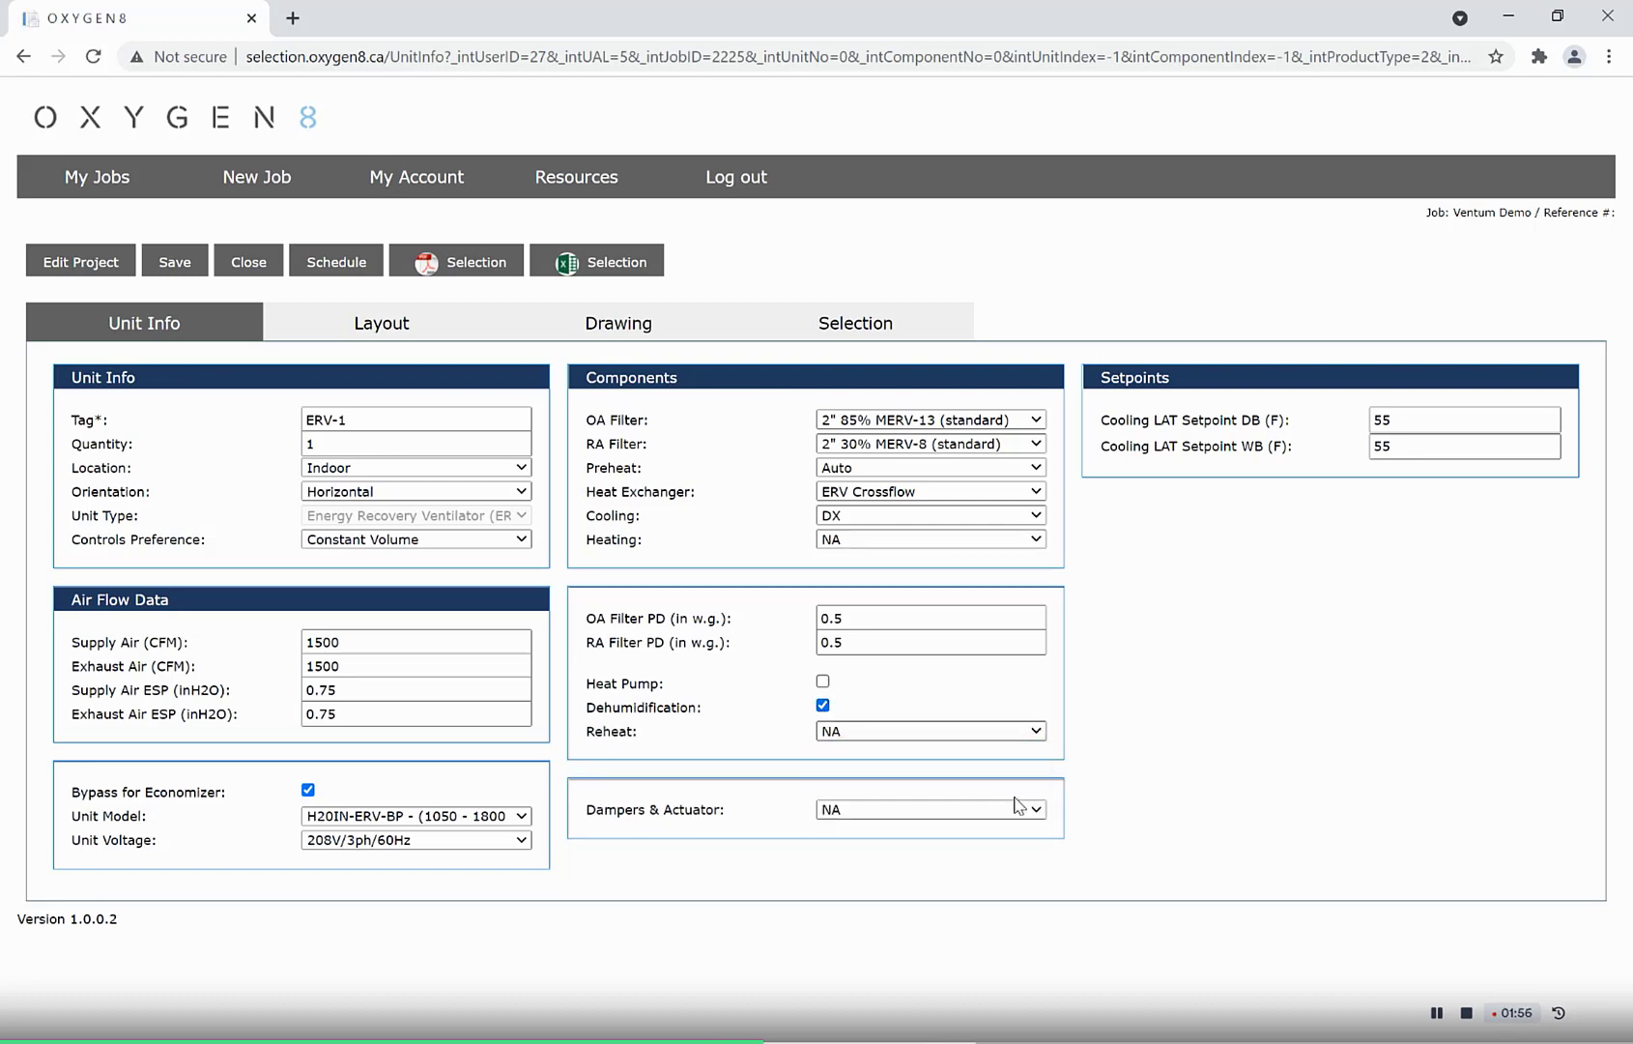
pyautogui.press('Down')
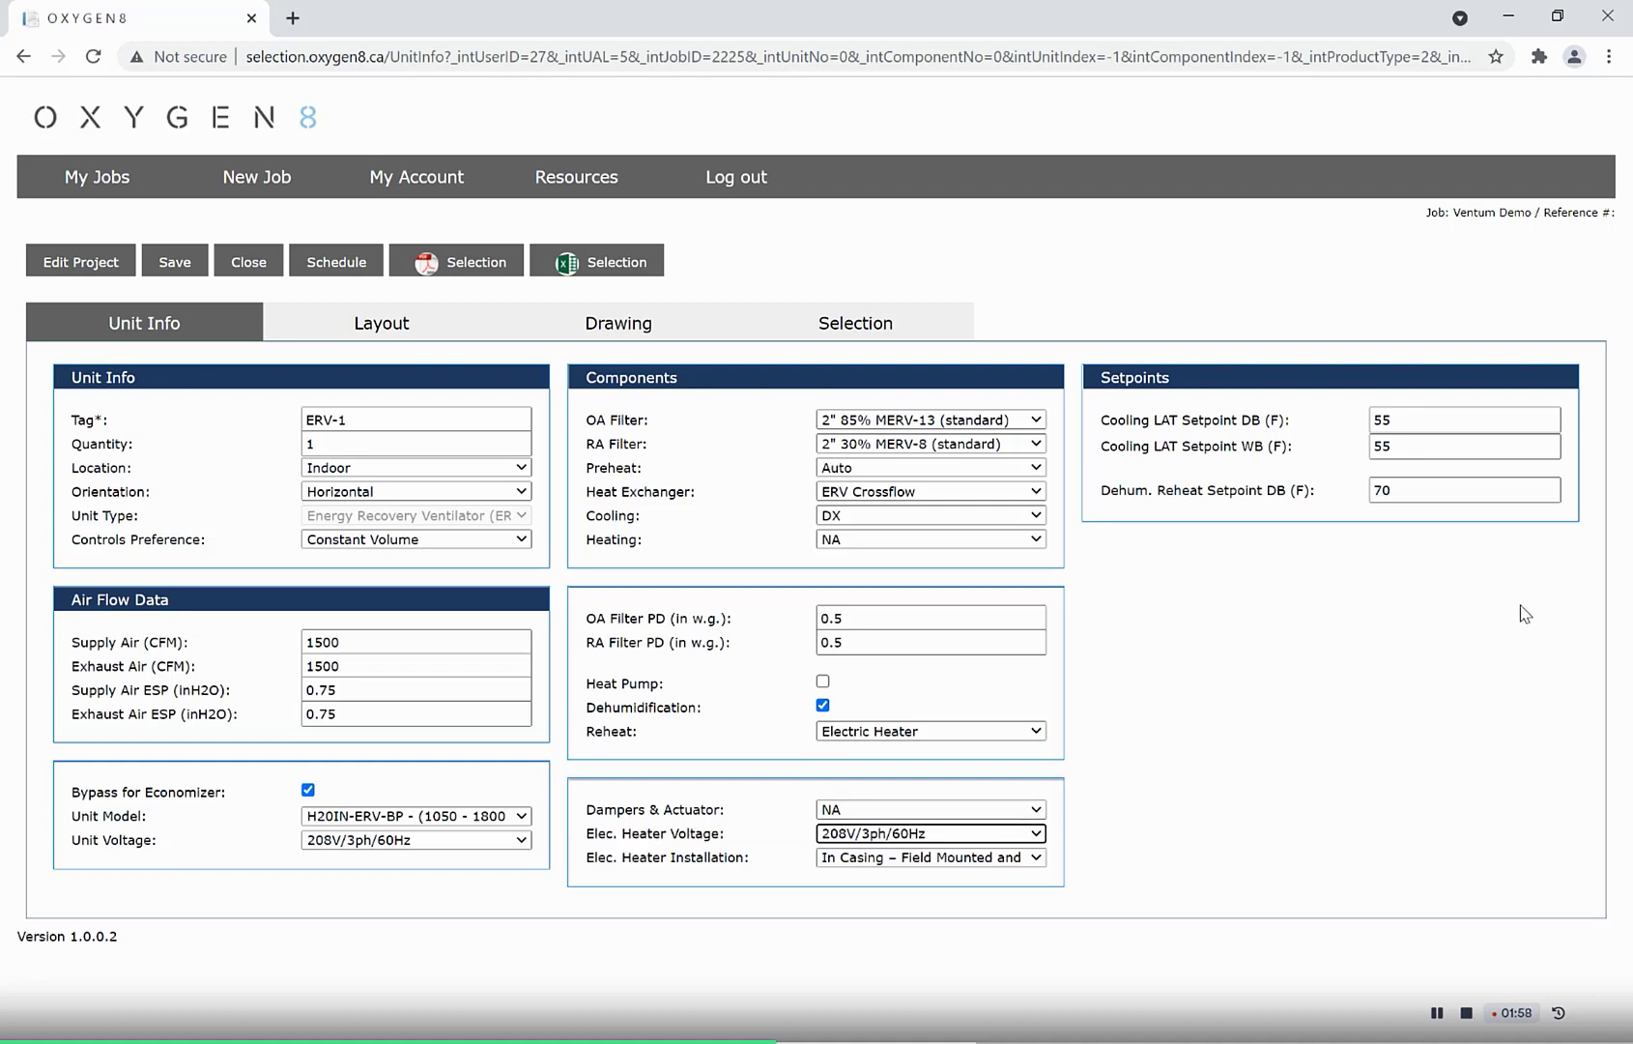
pyautogui.click(162, 280)
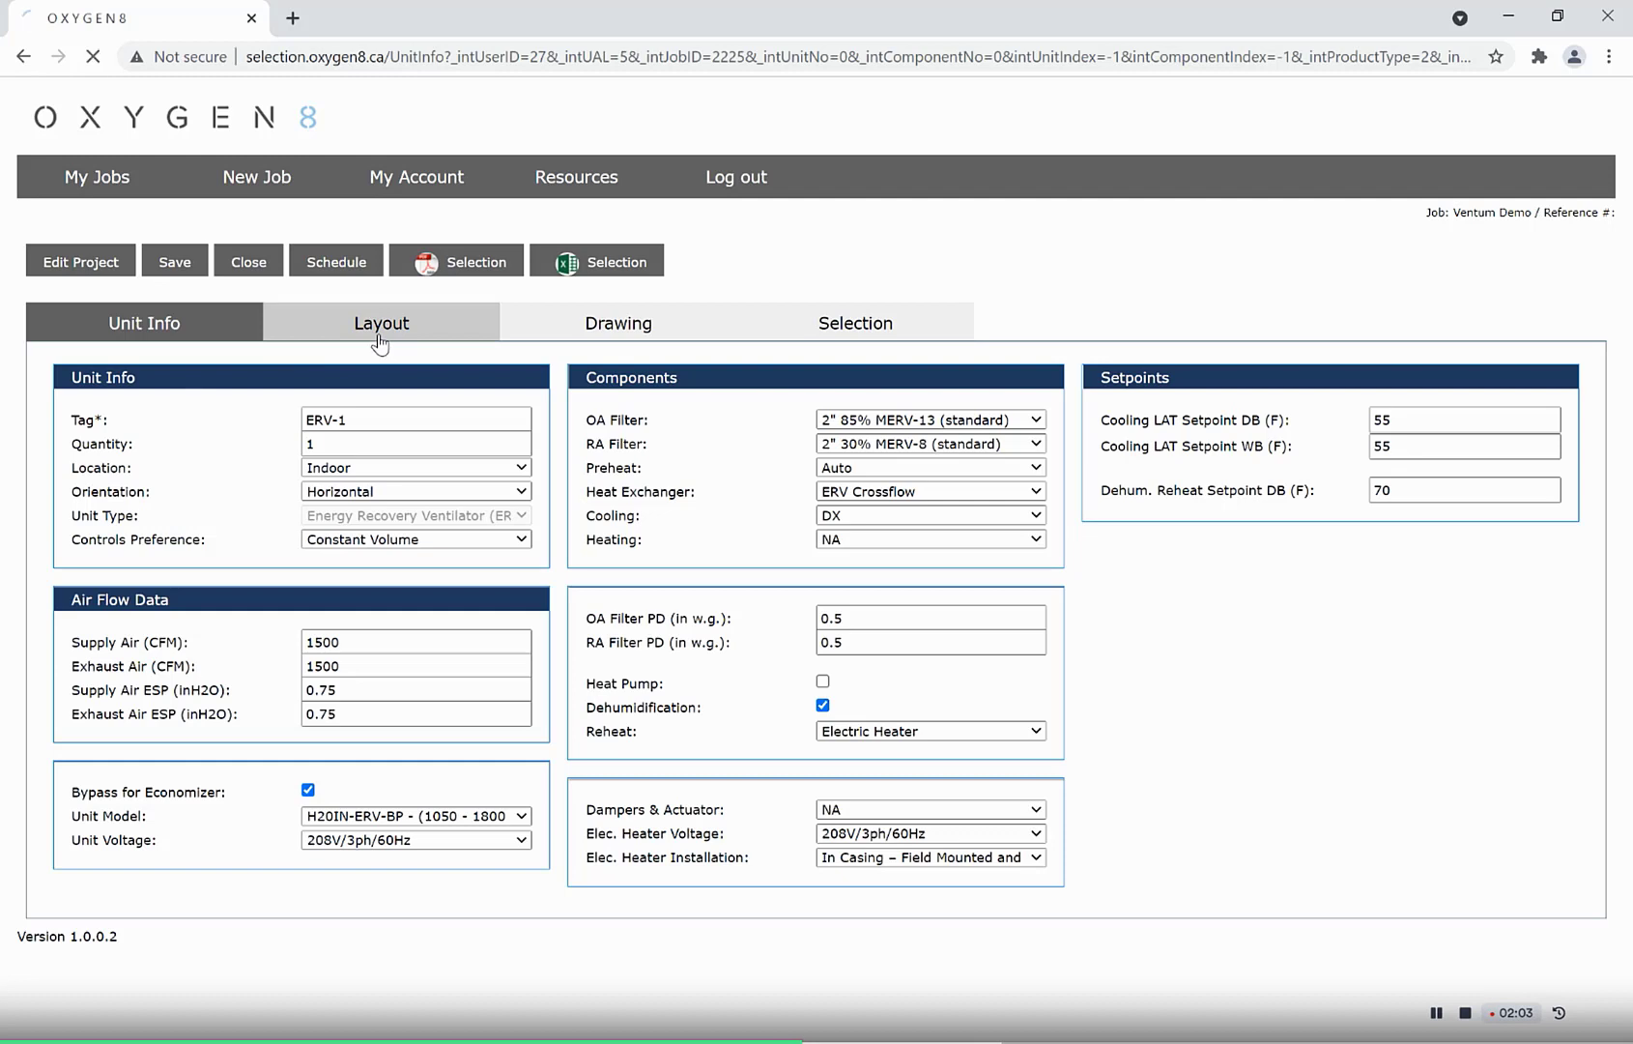
# Check ERV-1's air opening layout, keeping the supply opening at 1, and scroll through its dimensioned drawings.
pyautogui.click(378, 334)
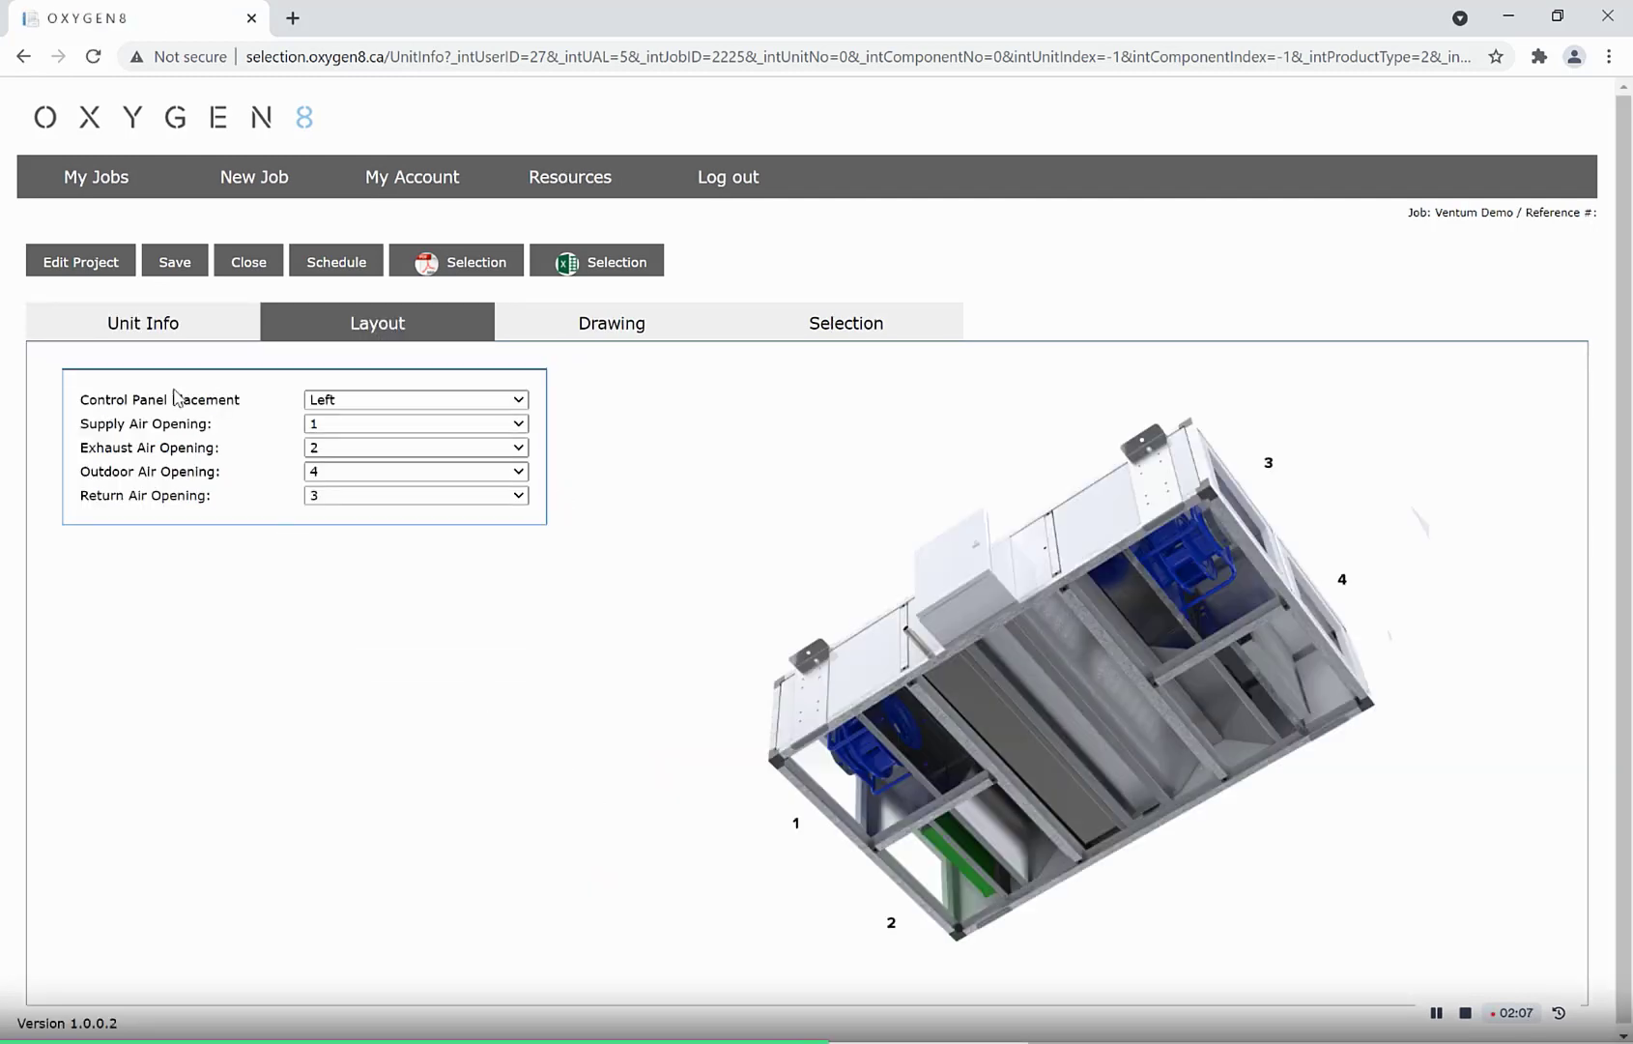
pyautogui.click(369, 427)
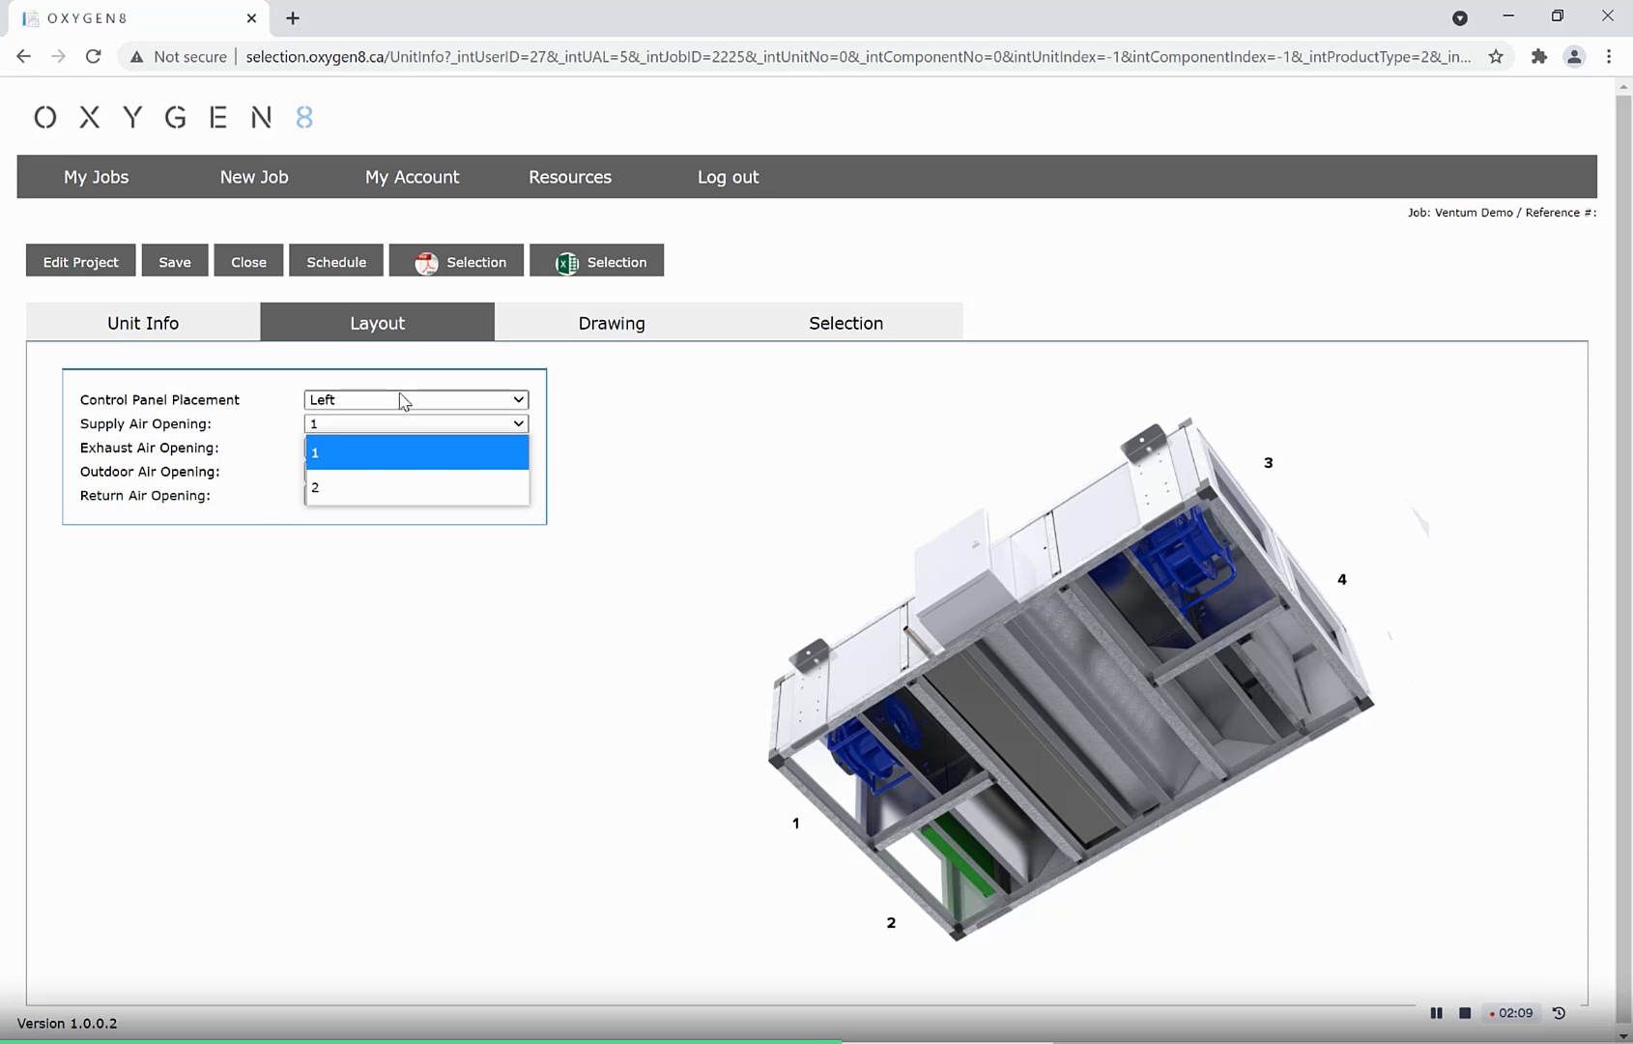
pyautogui.click(615, 413)
pyautogui.click(587, 321)
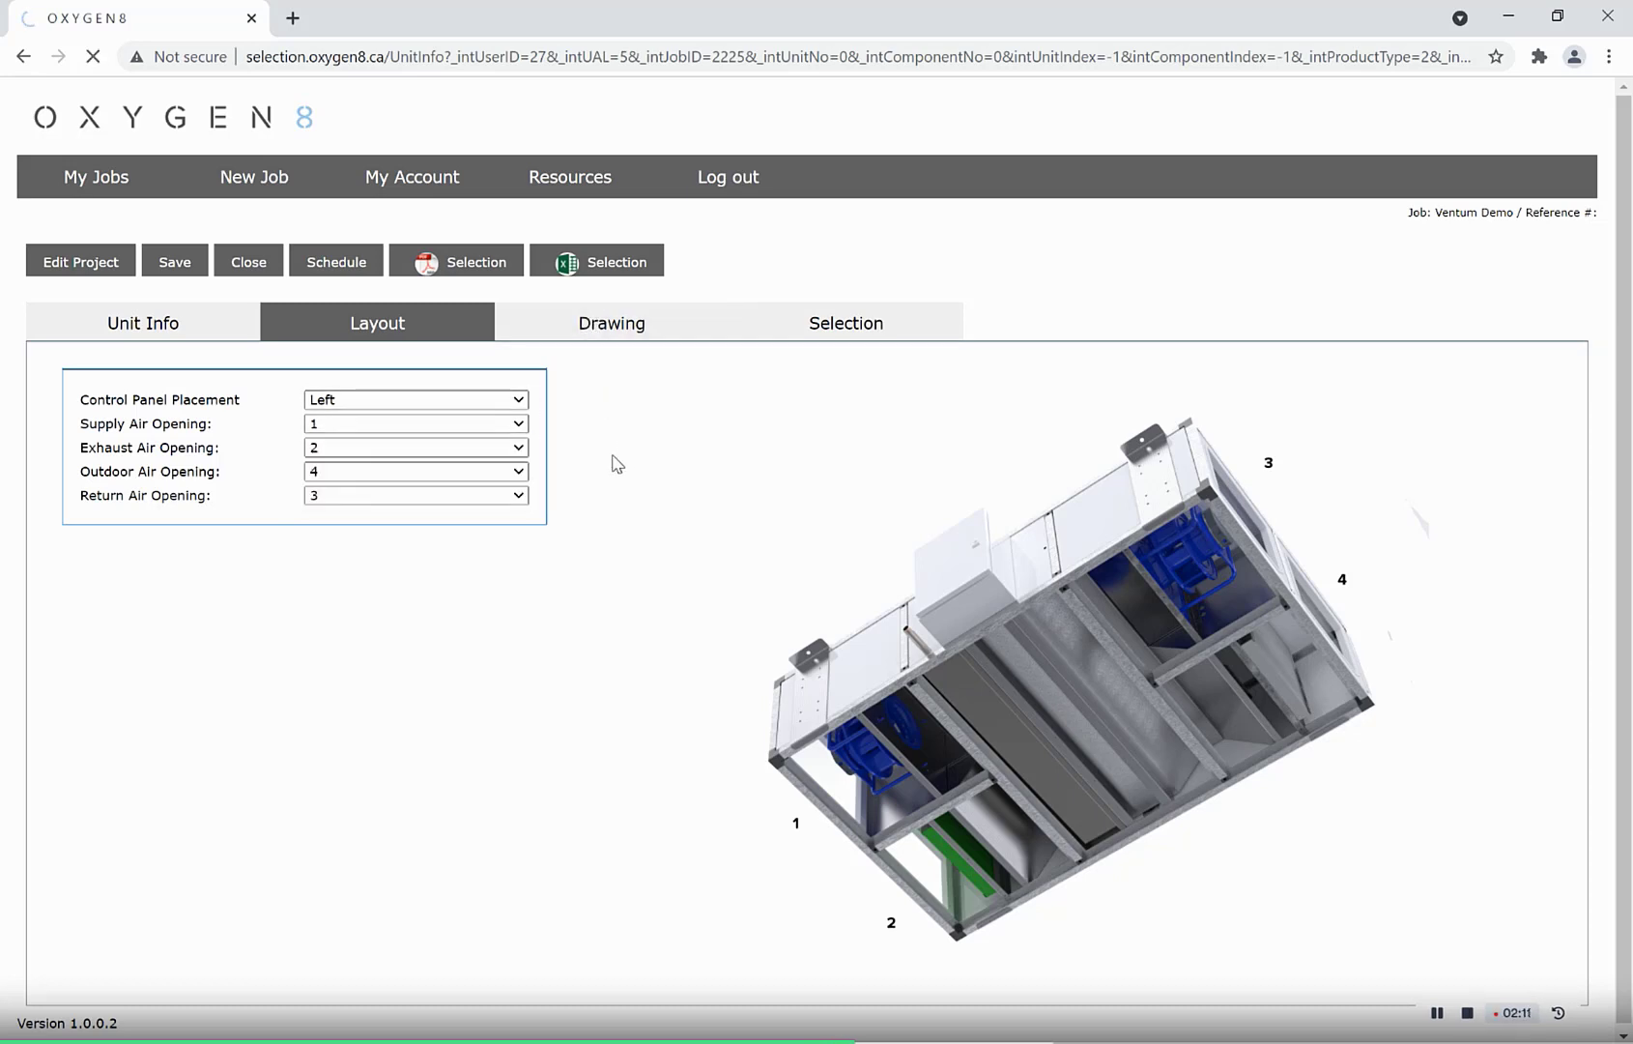
pyautogui.scroll(-1, 449, 500)
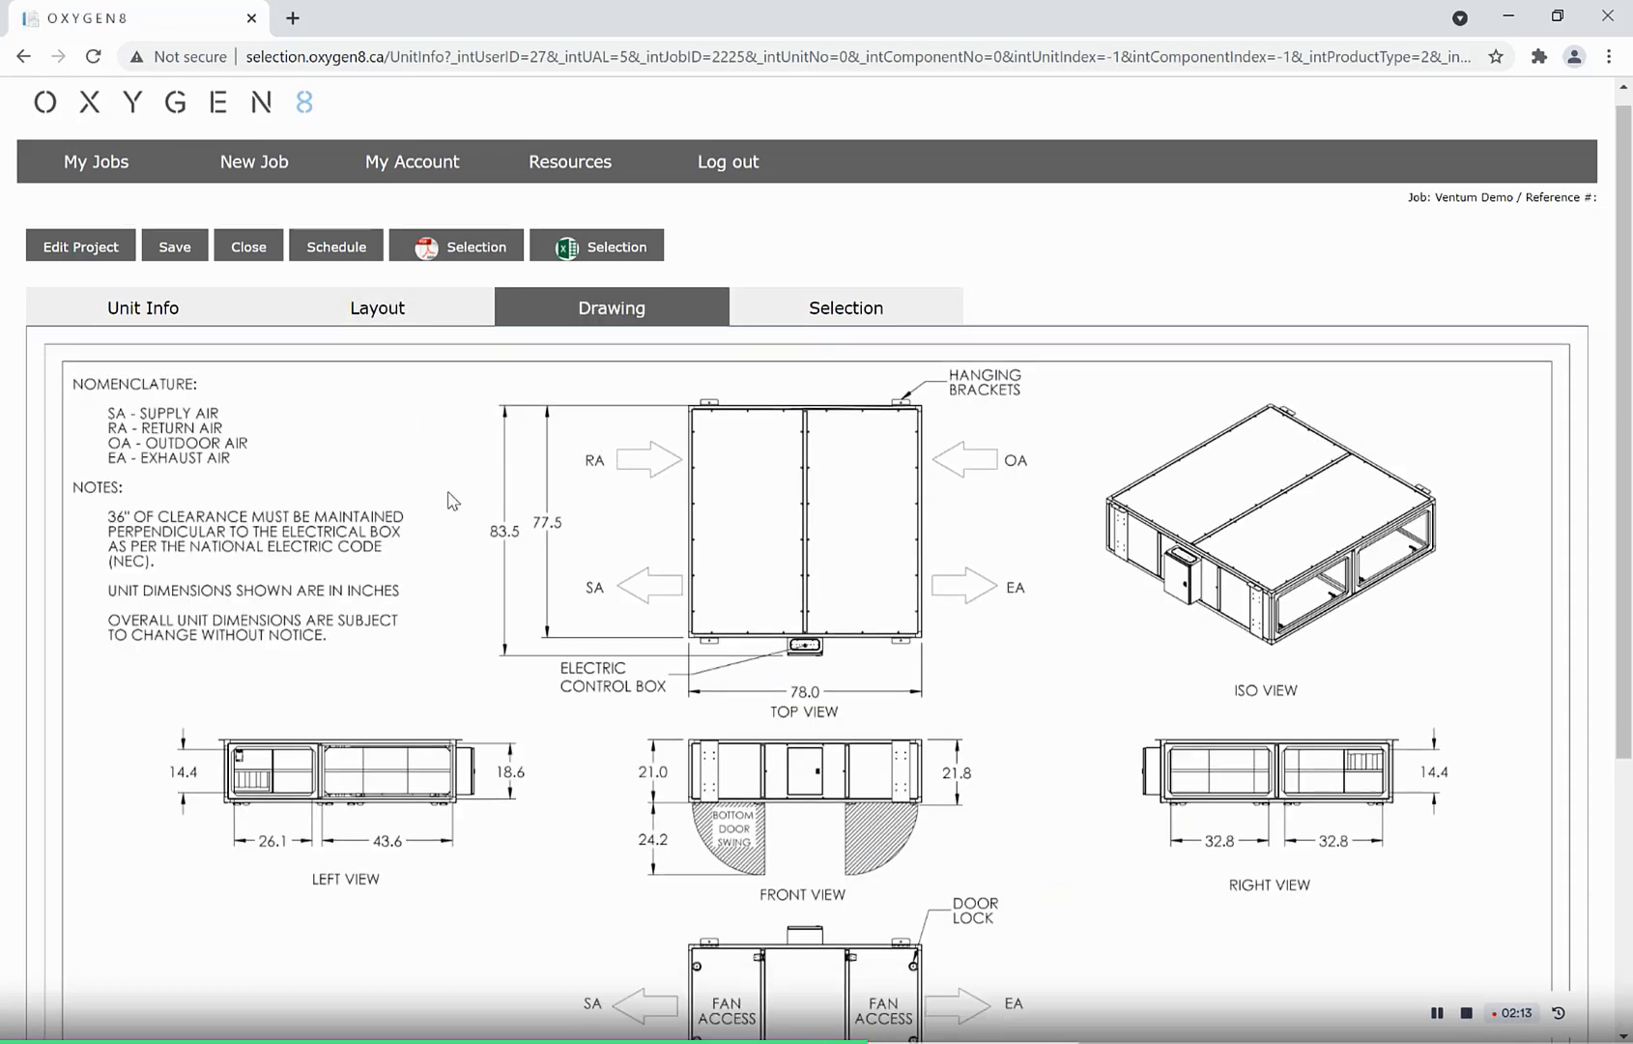
pyautogui.scroll(-1, 449, 501)
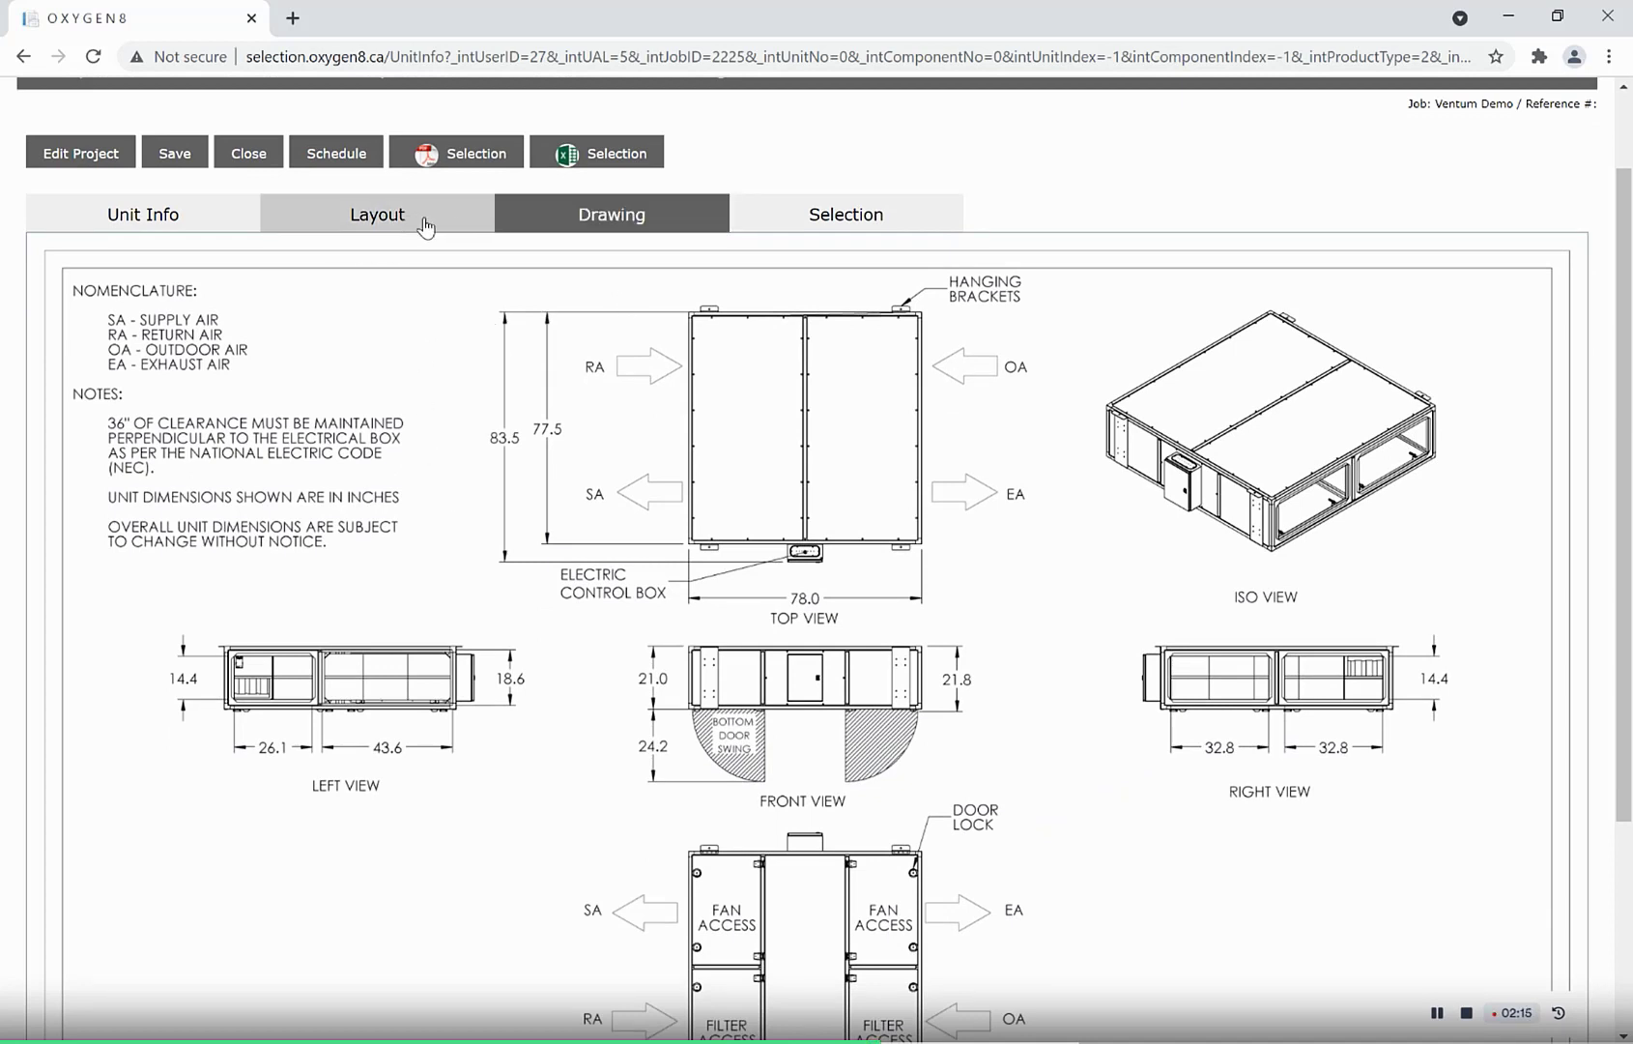
pyautogui.click(784, 222)
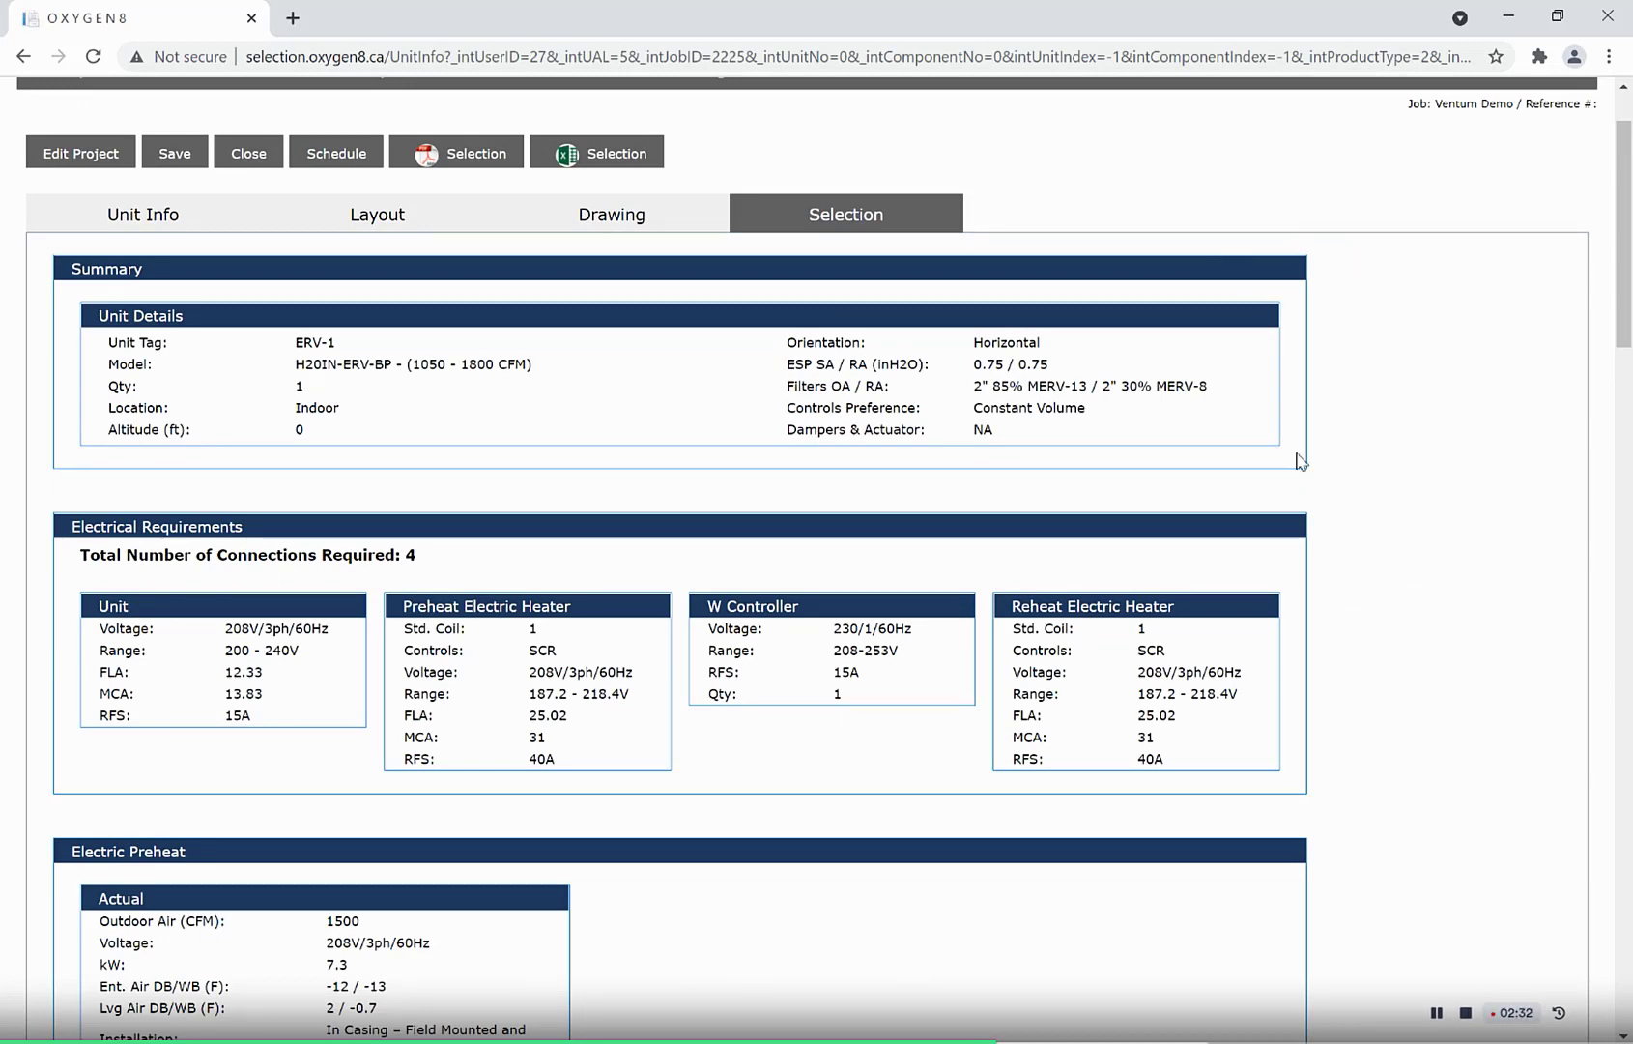
# Scroll through ERV-1's selection results, then generate the selection report as a PDF.
pyautogui.scroll(-1, 1372, 464)
pyautogui.scroll(-1, 1372, 464)
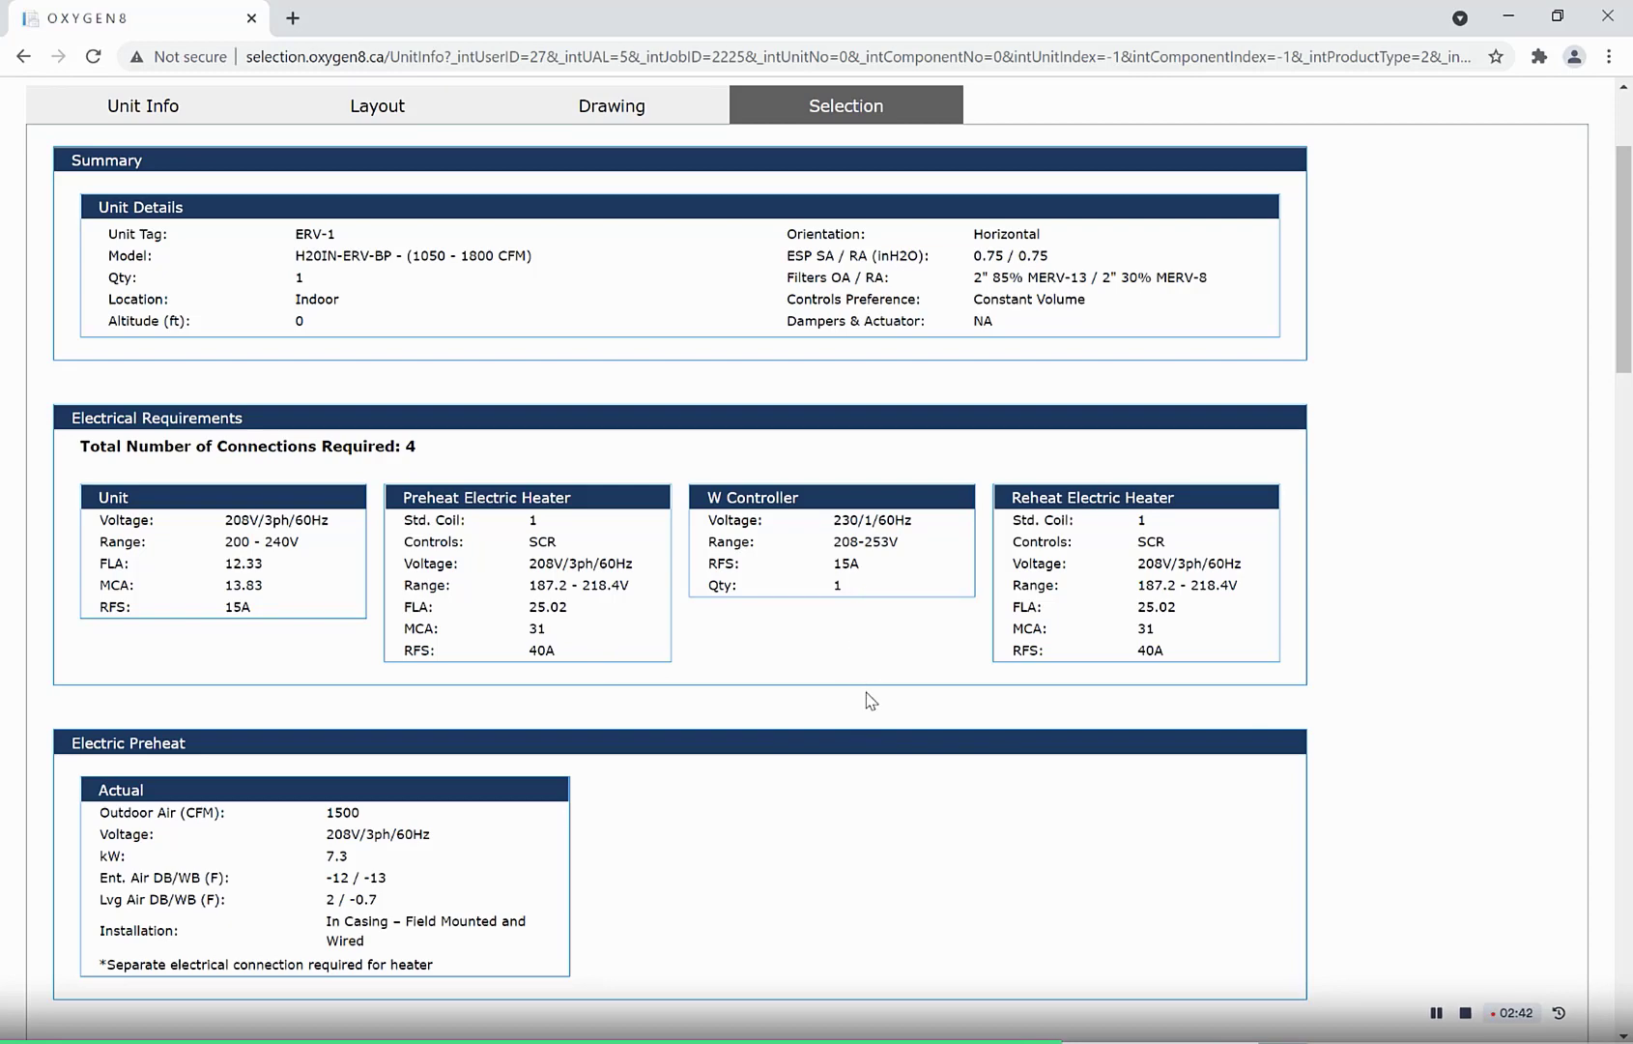
pyautogui.scroll(-3, 1382, 742)
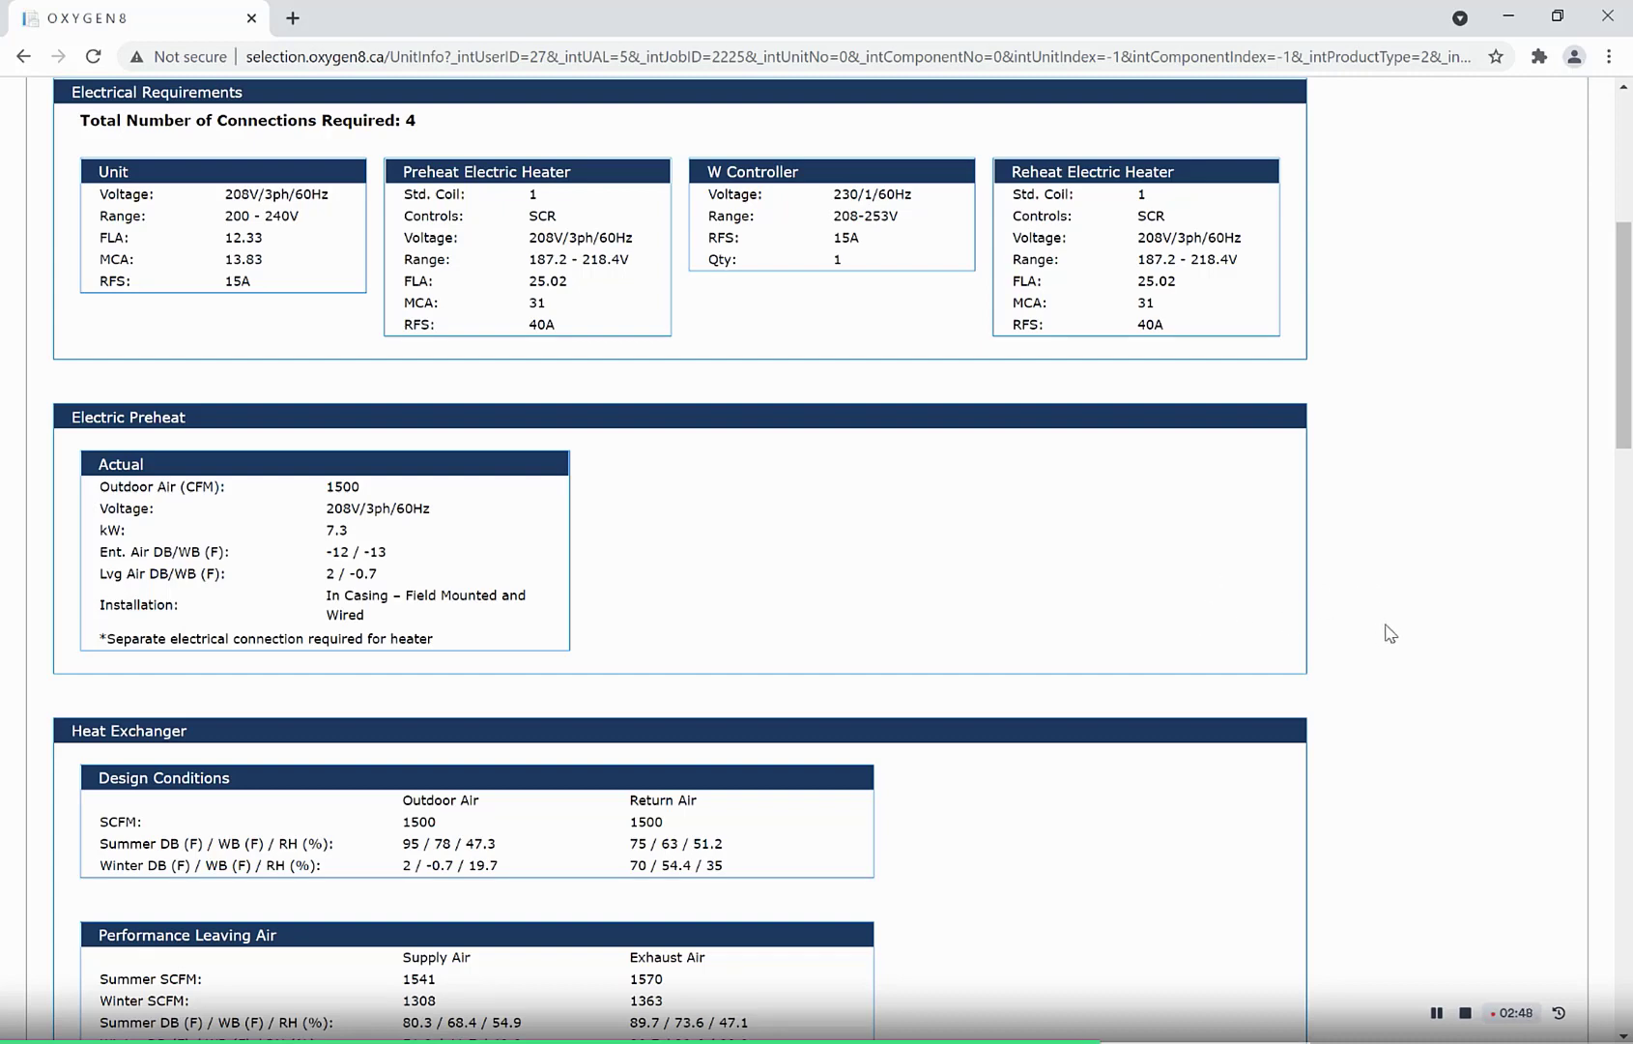
pyautogui.scroll(-9, 1390, 633)
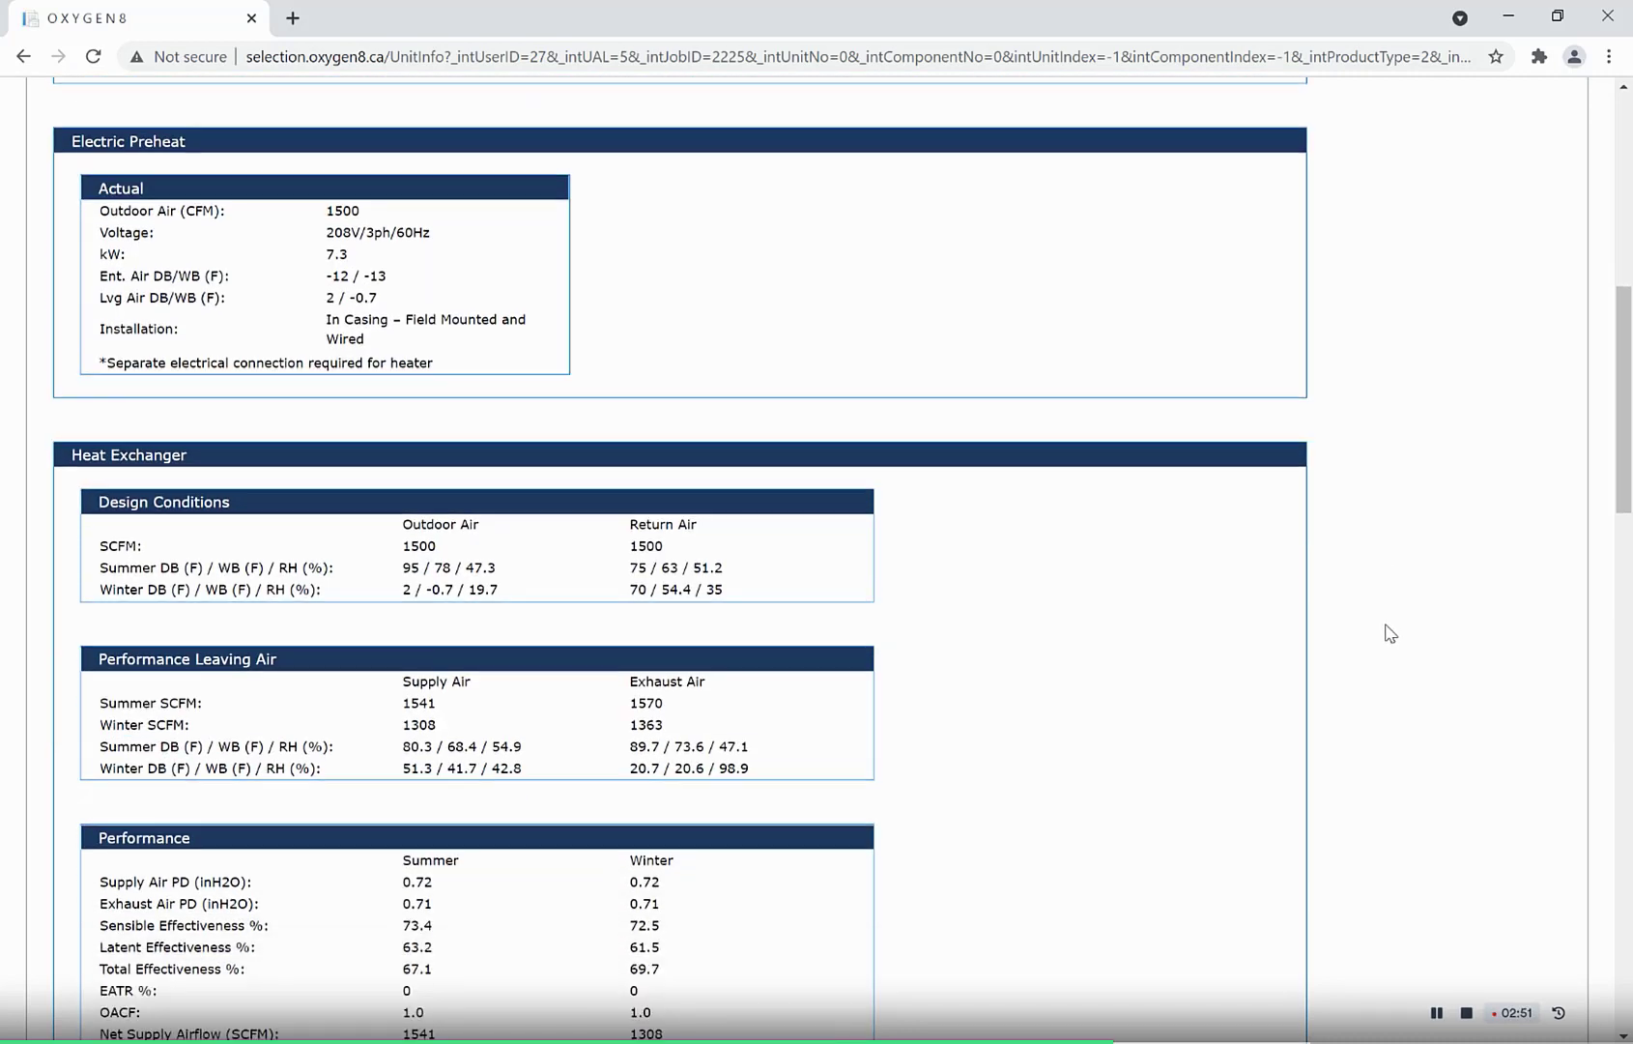
pyautogui.scroll(-12, 1389, 634)
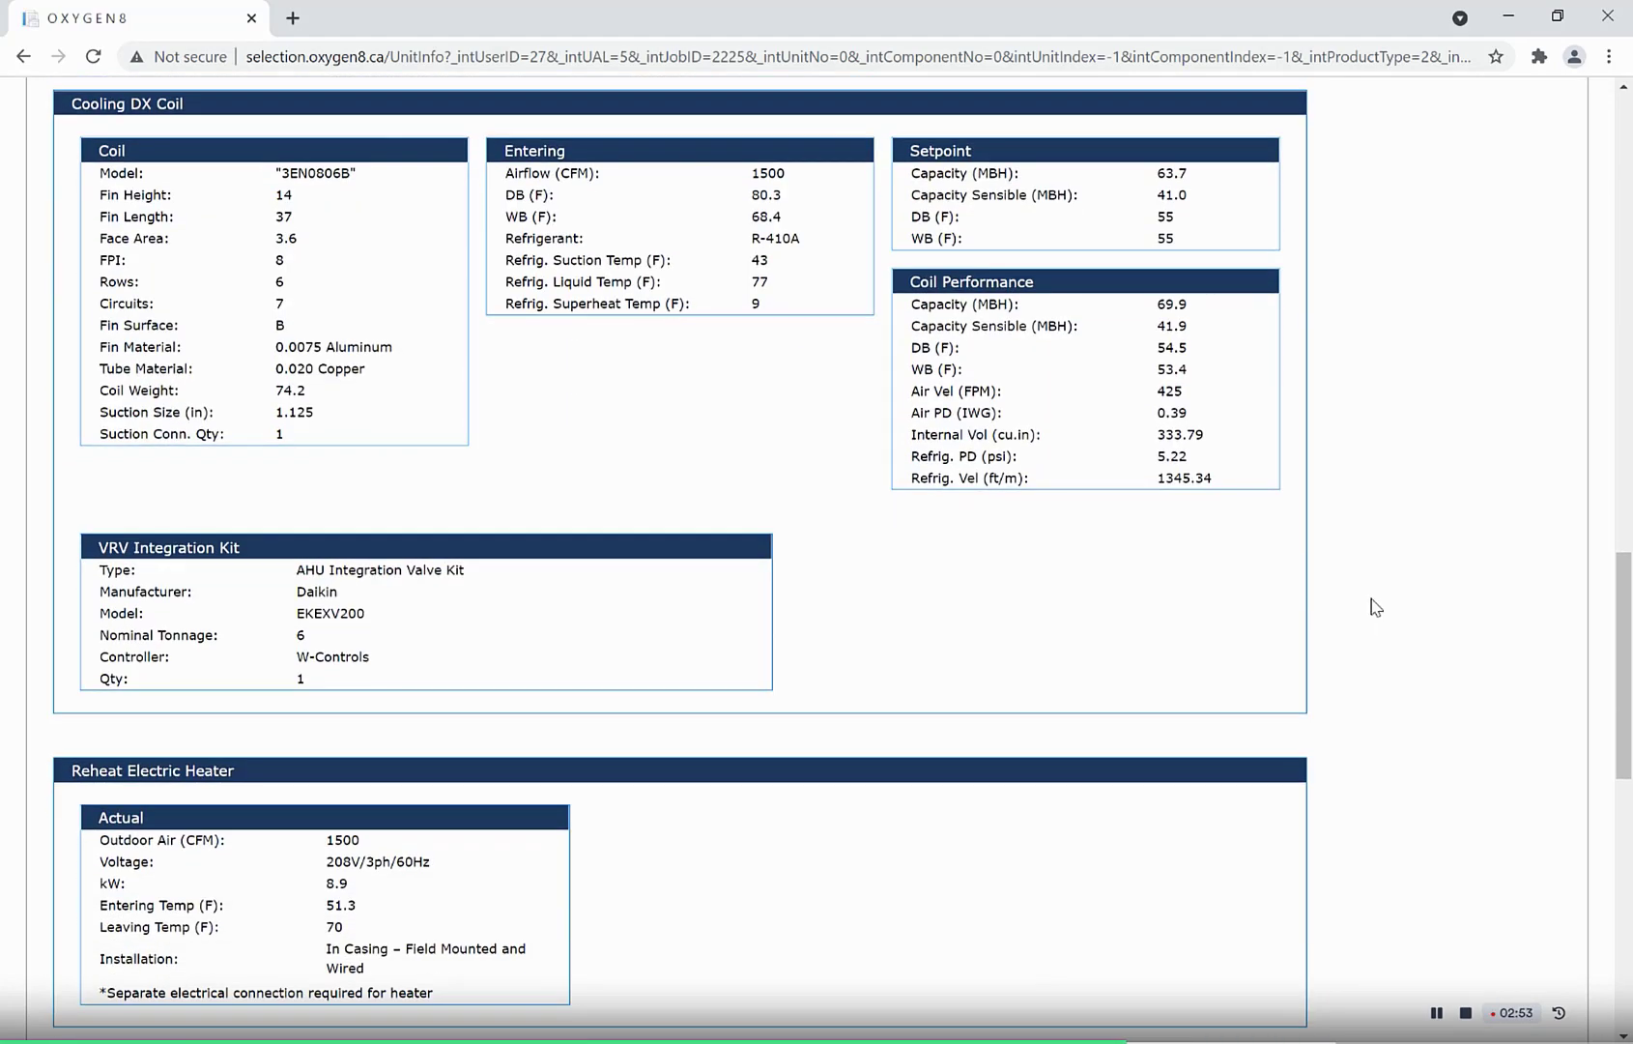
pyautogui.scroll(-3, 1369, 580)
pyautogui.scroll(20, 1370, 580)
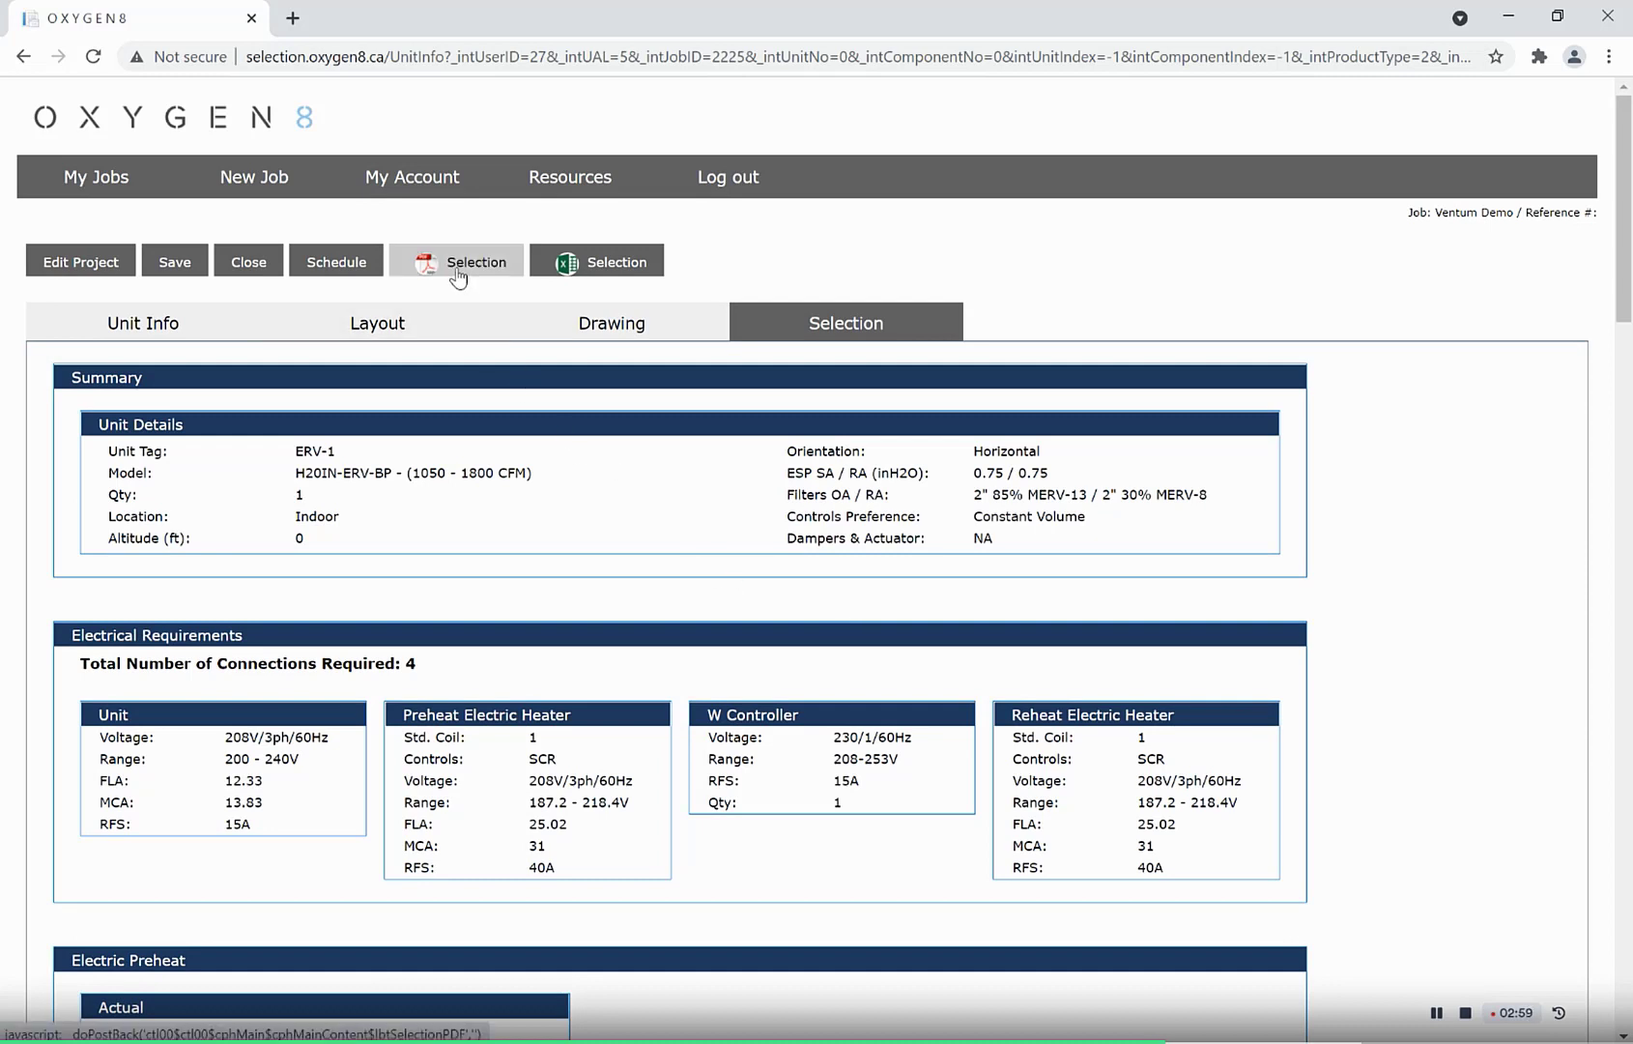
pyautogui.click(353, 269)
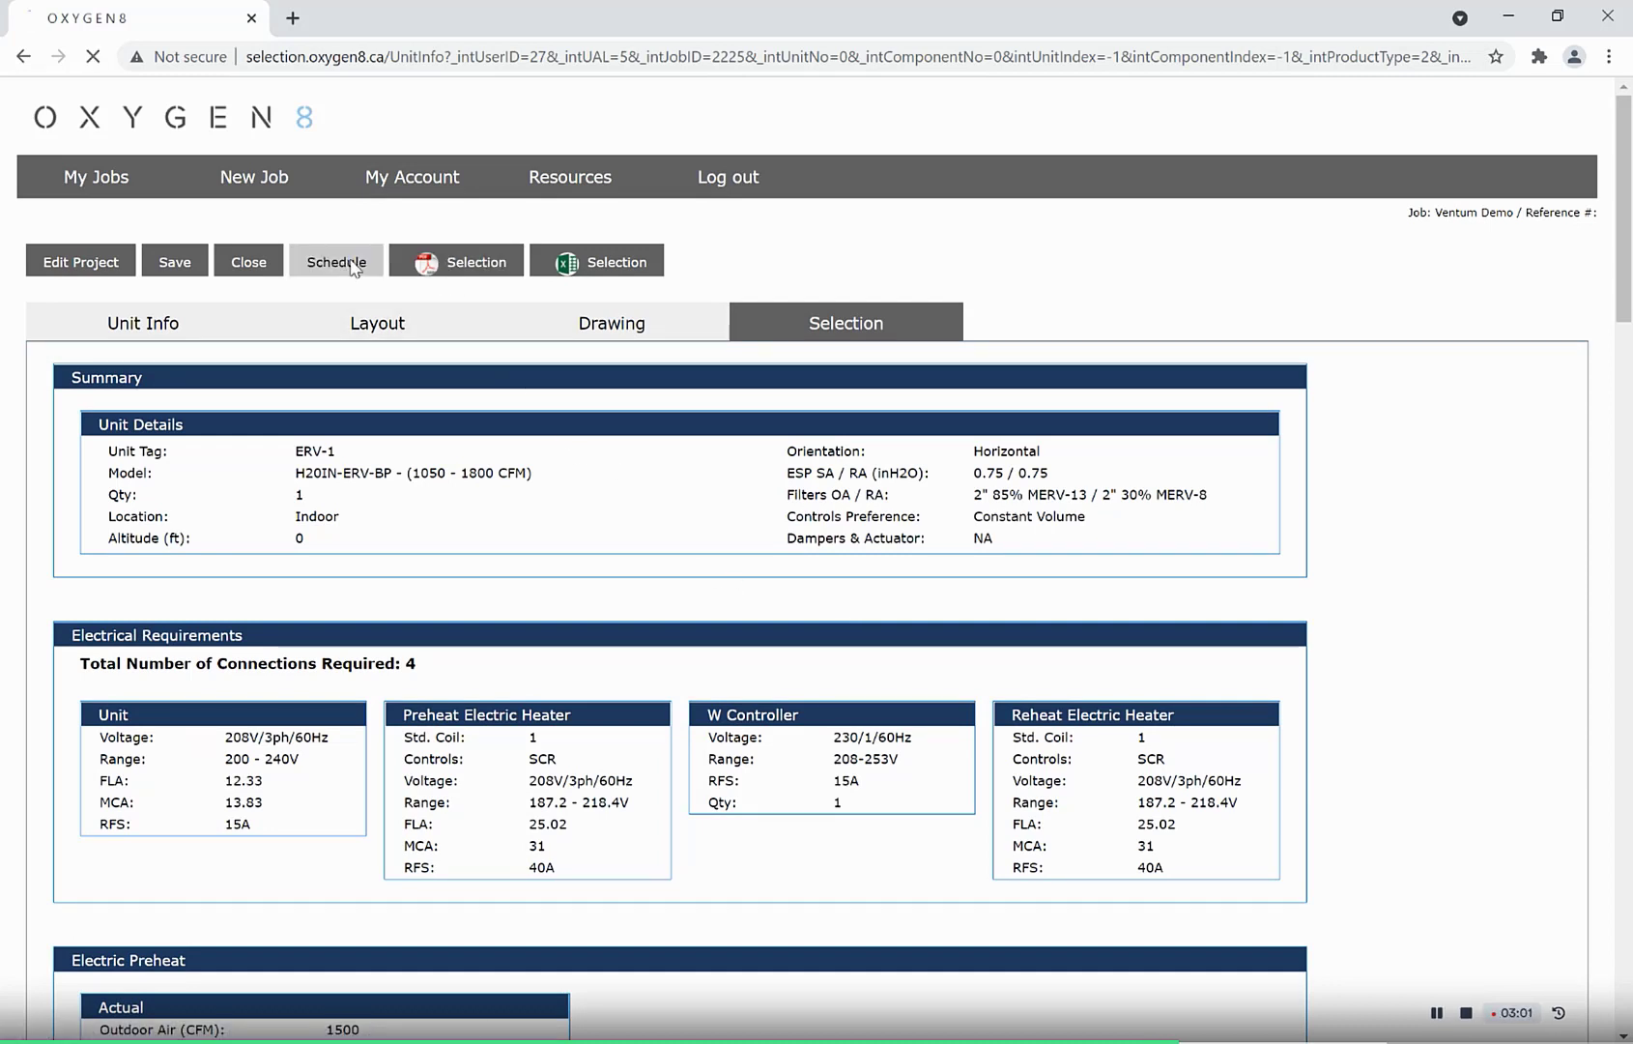
# From the unit list, add a new Ventum Heat Recovery Ventilator (HRV) unit.
pyautogui.click(72, 377)
pyautogui.click(95, 446)
pyautogui.click(306, 377)
pyautogui.click(304, 474)
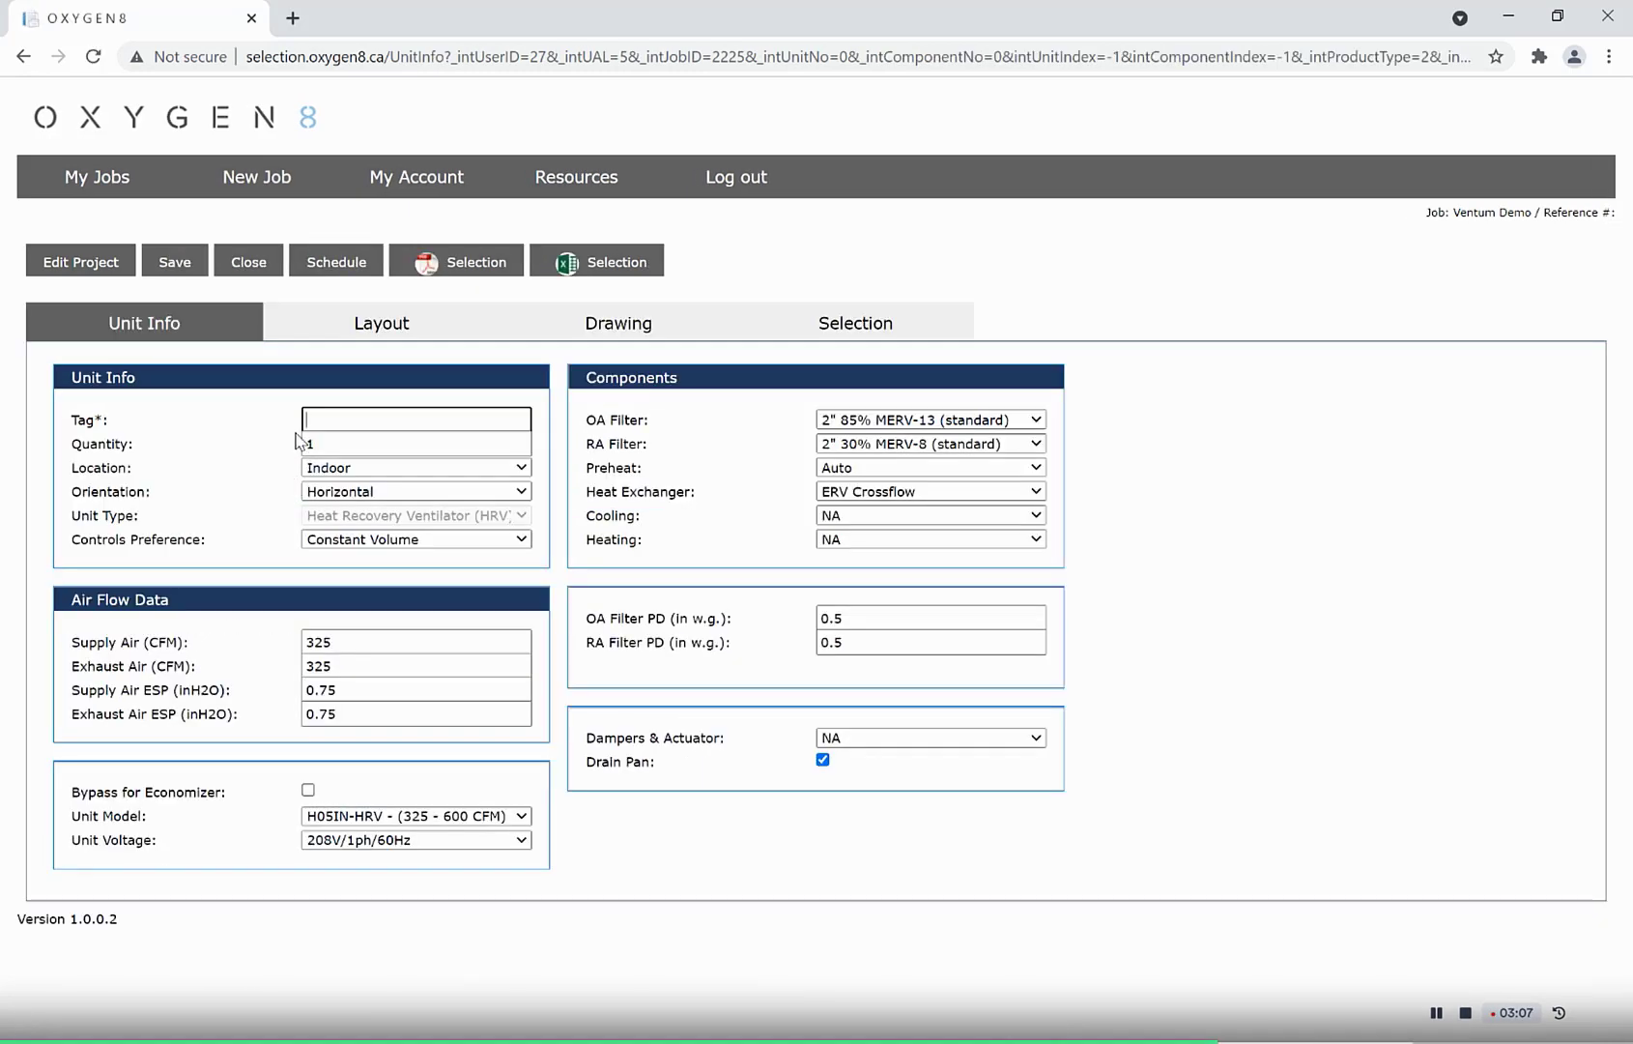
# Tag the unit HRV-1 and set its supply airflow to 2500 CFM.
pyautogui.write('HRV-1')
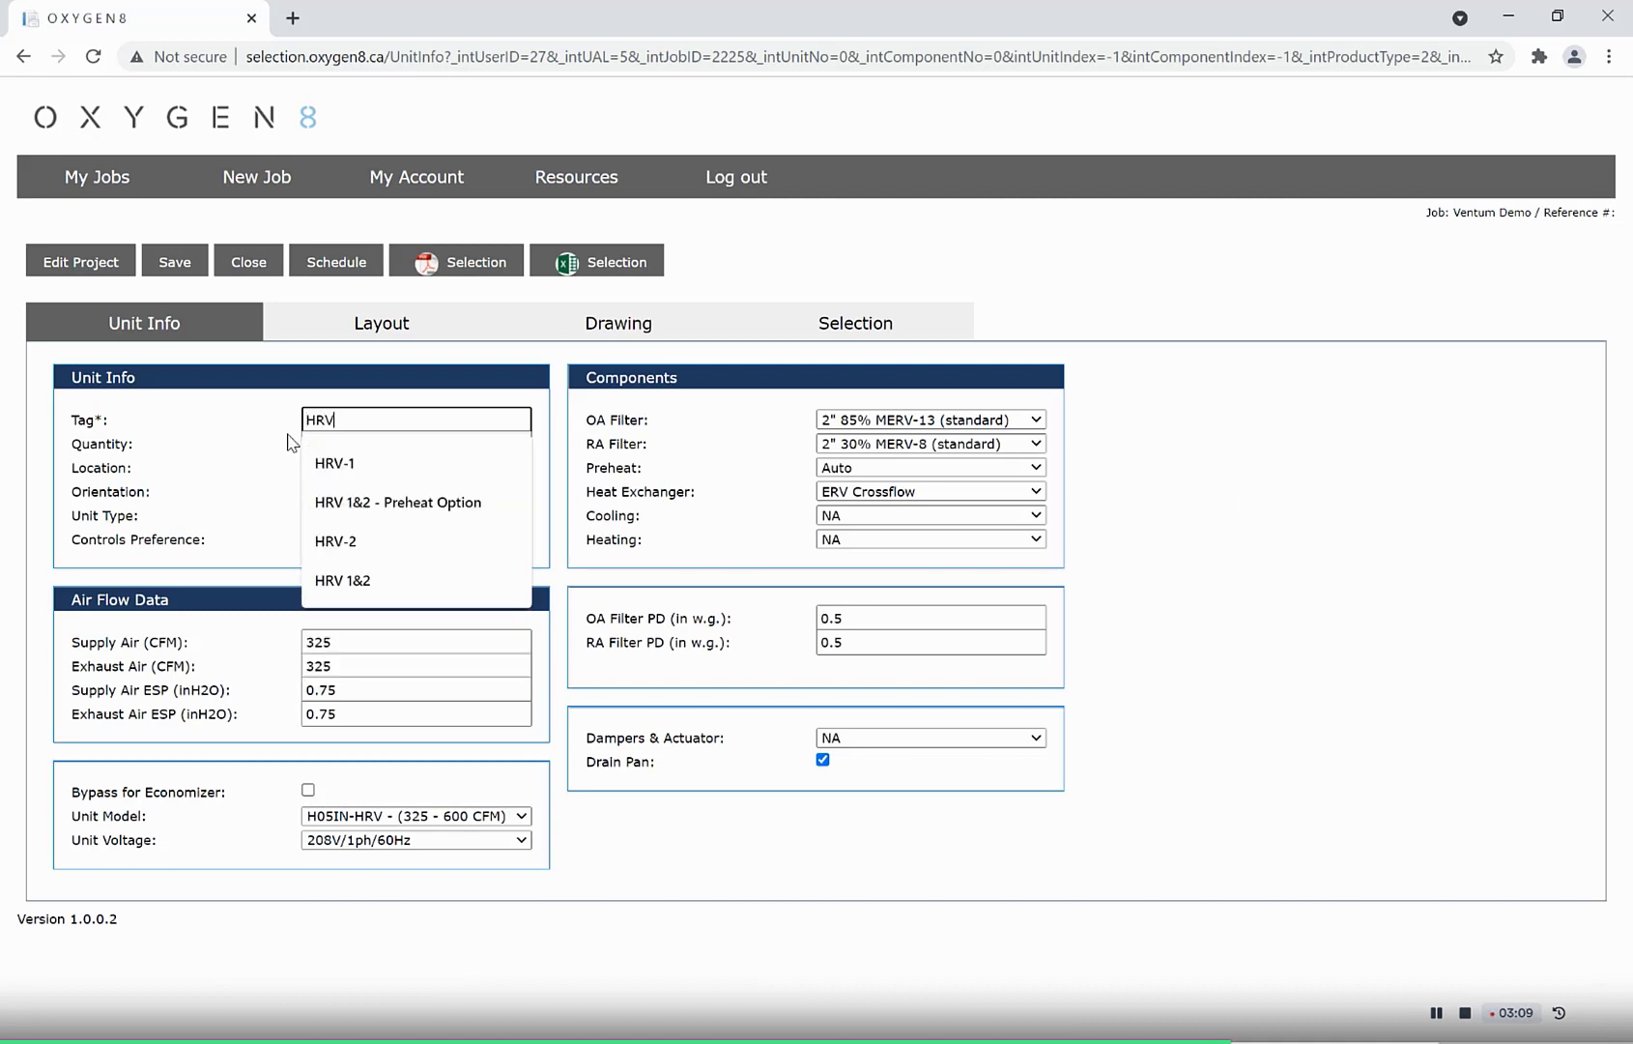
pyautogui.press('Tab')
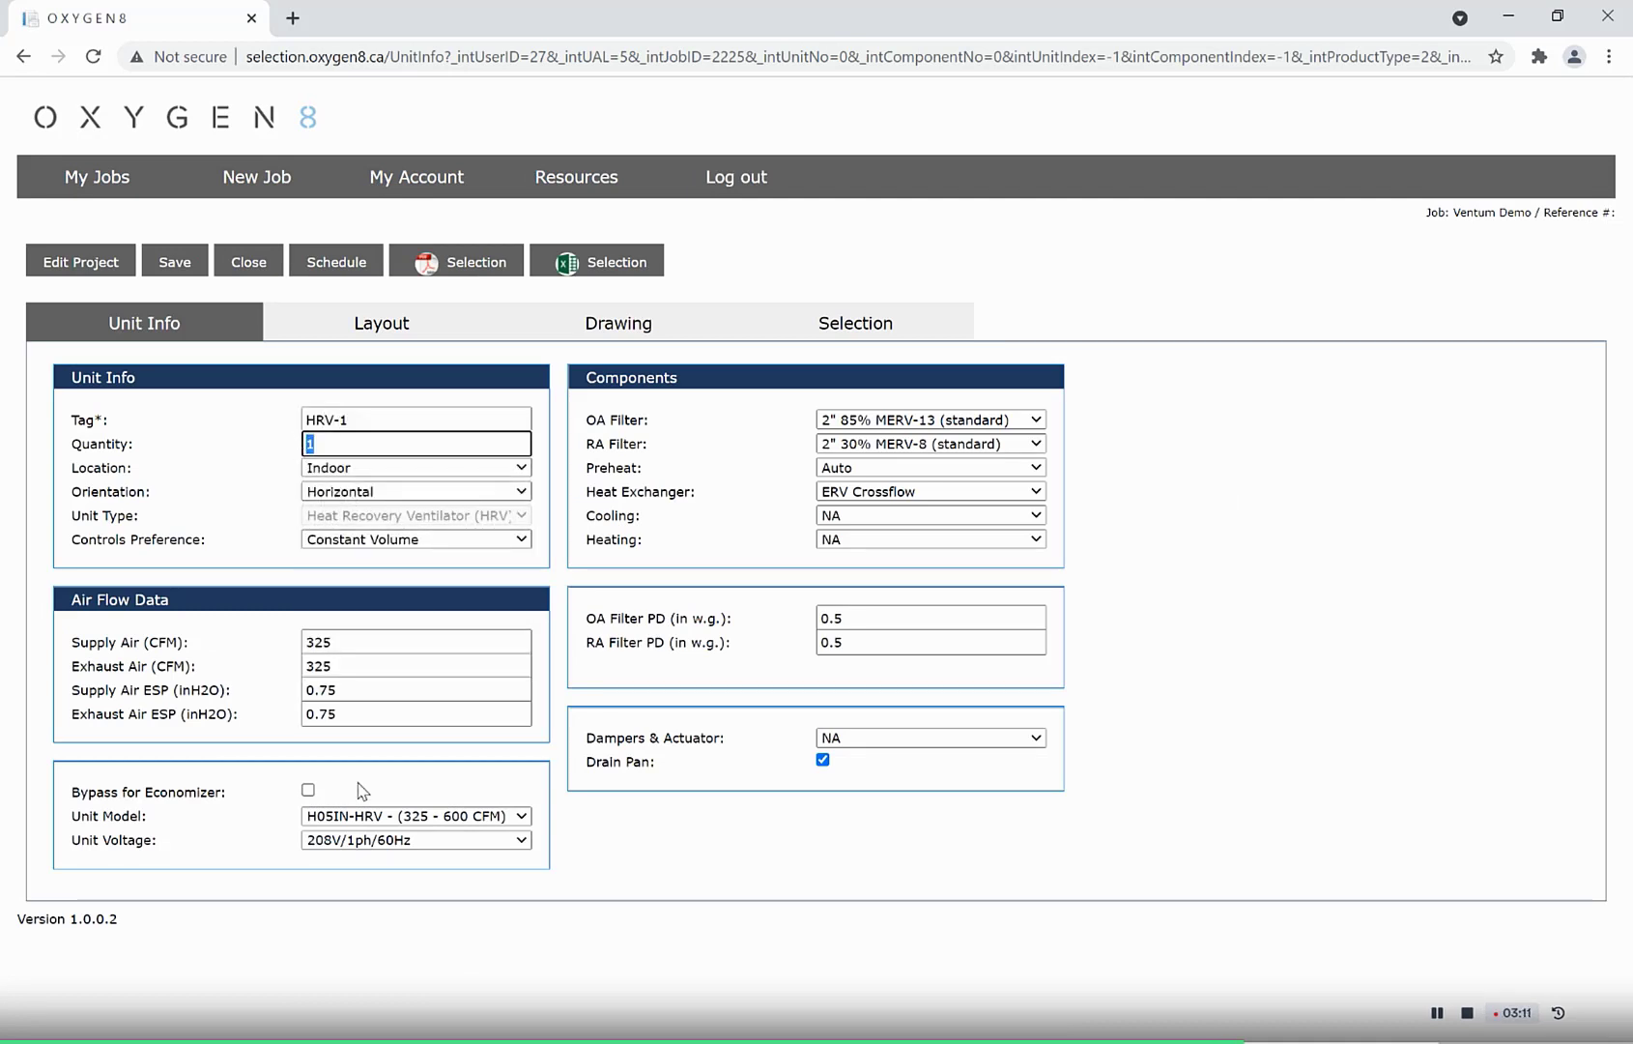
pyautogui.doubleClick(385, 644)
pyautogui.write('2500')
pyautogui.press('Tab')
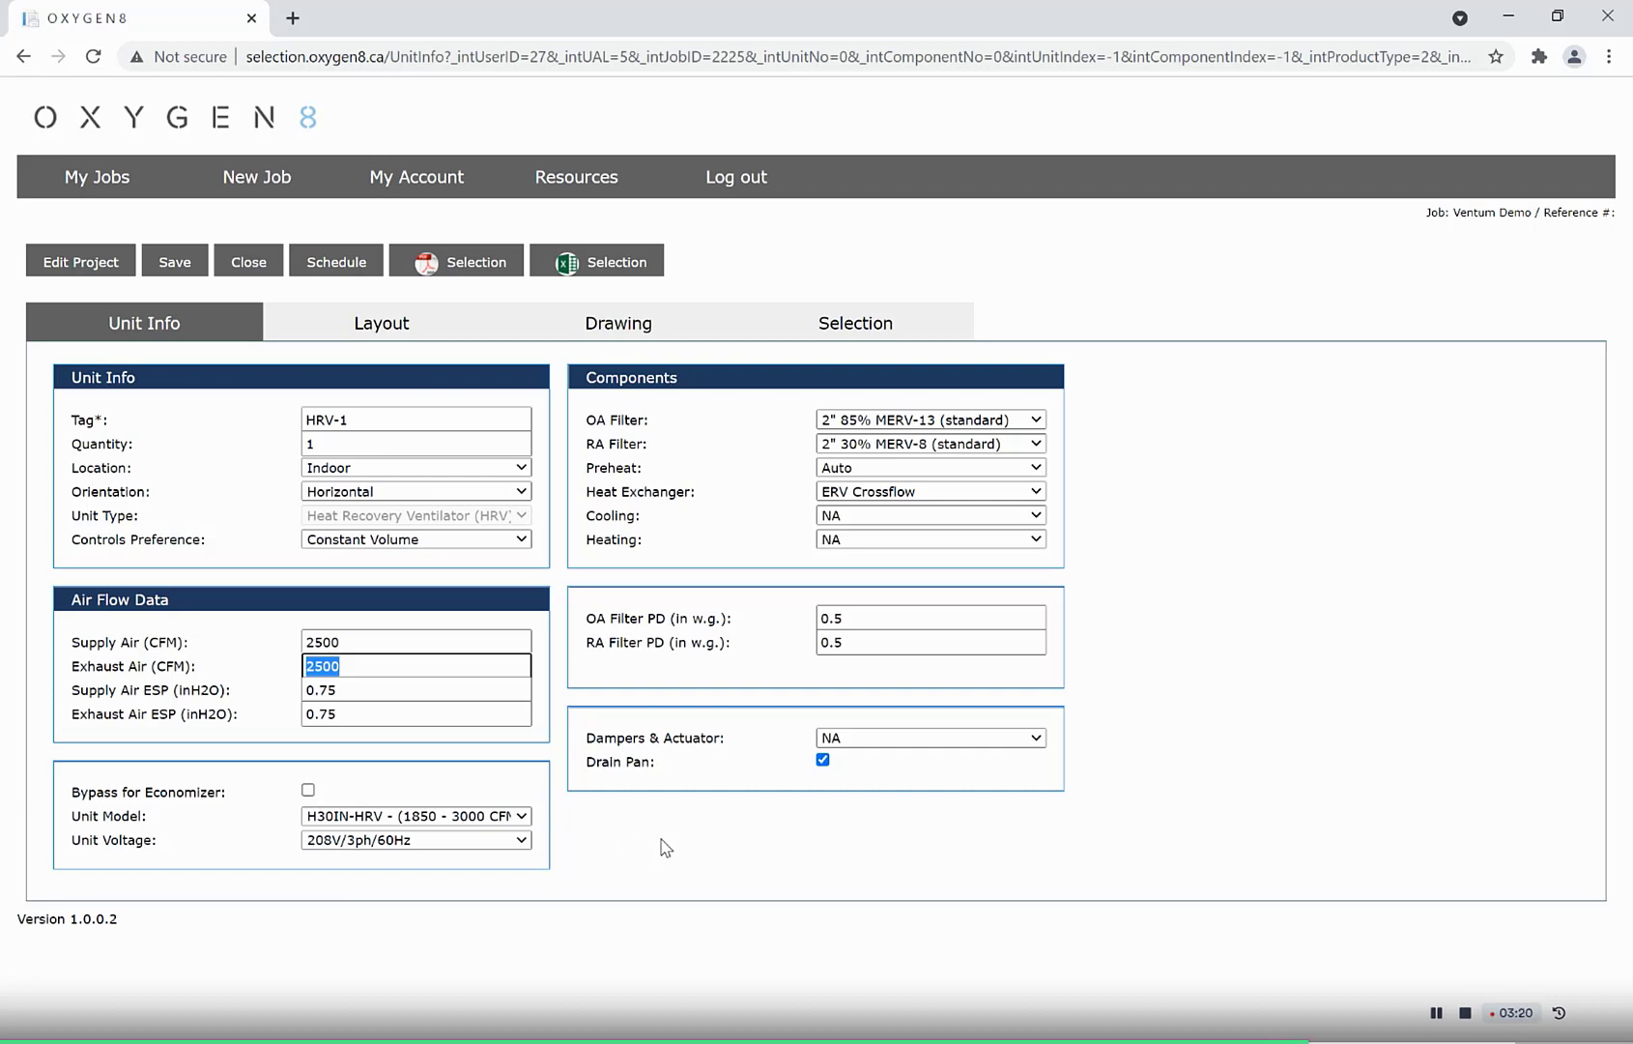
pyautogui.click(855, 515)
# Give HRV-1 chilled water coil (CWC) cooling, review its heat exchanger performance, and bring up the HRV report PDF.
pyautogui.click(889, 578)
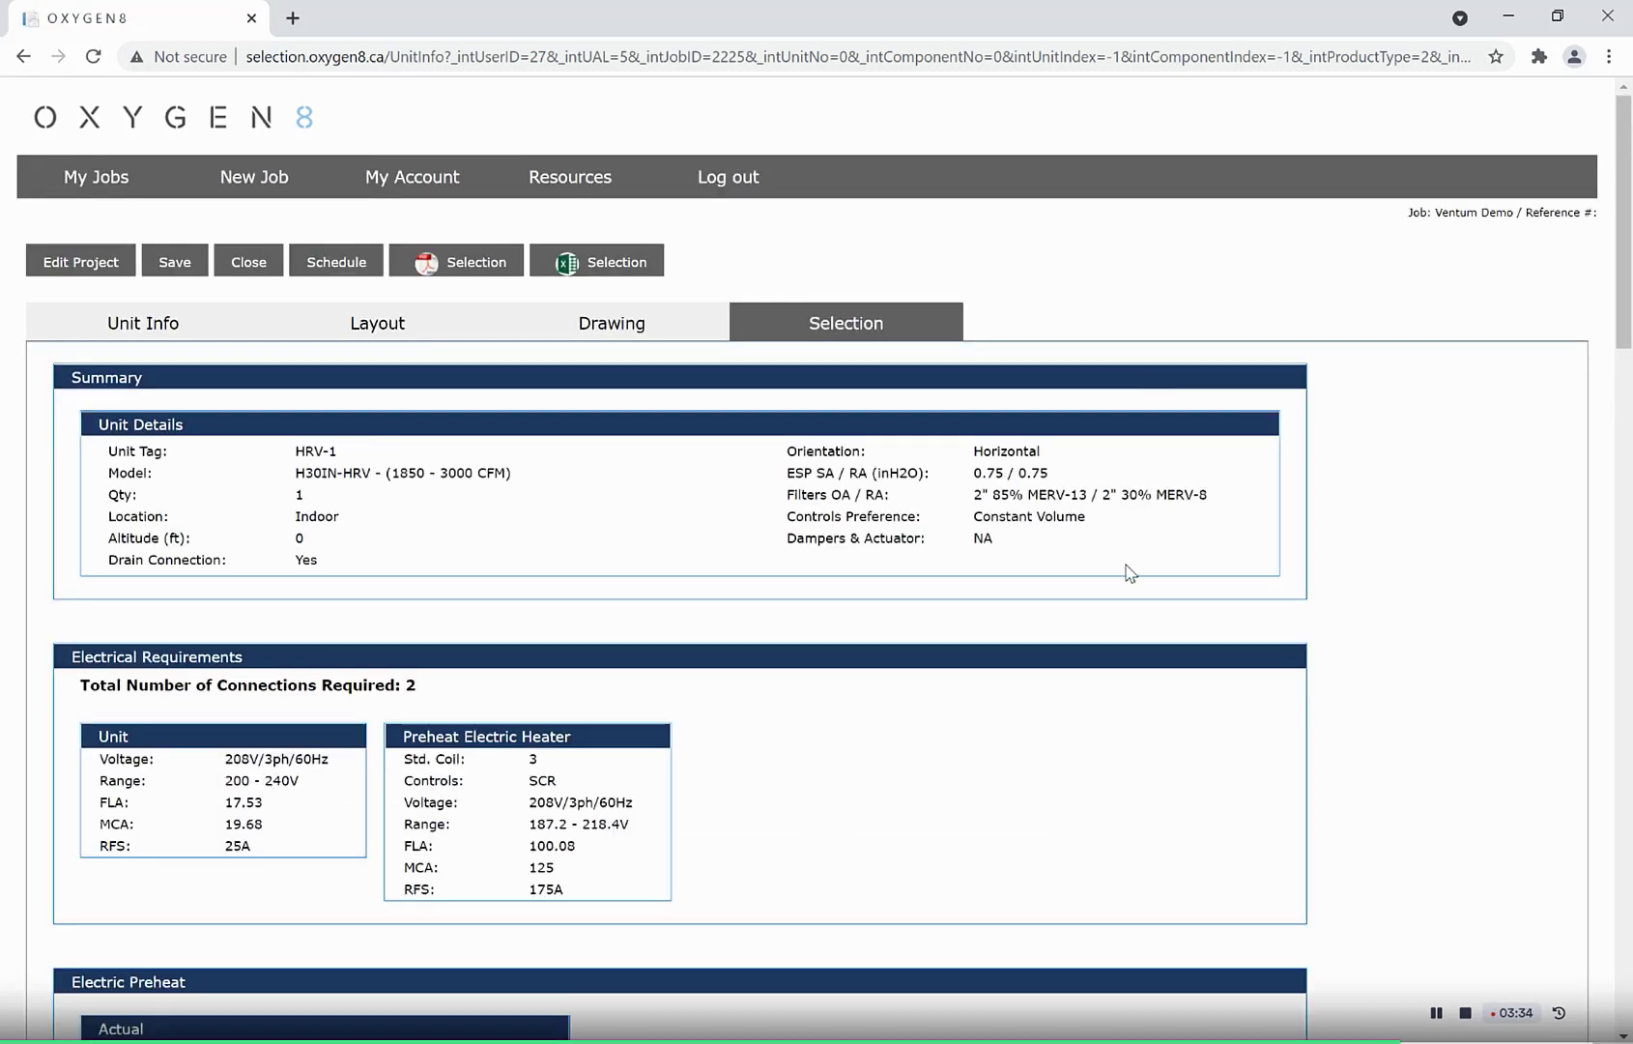
pyautogui.scroll(-5, 1148, 556)
pyautogui.scroll(-6, 1153, 555)
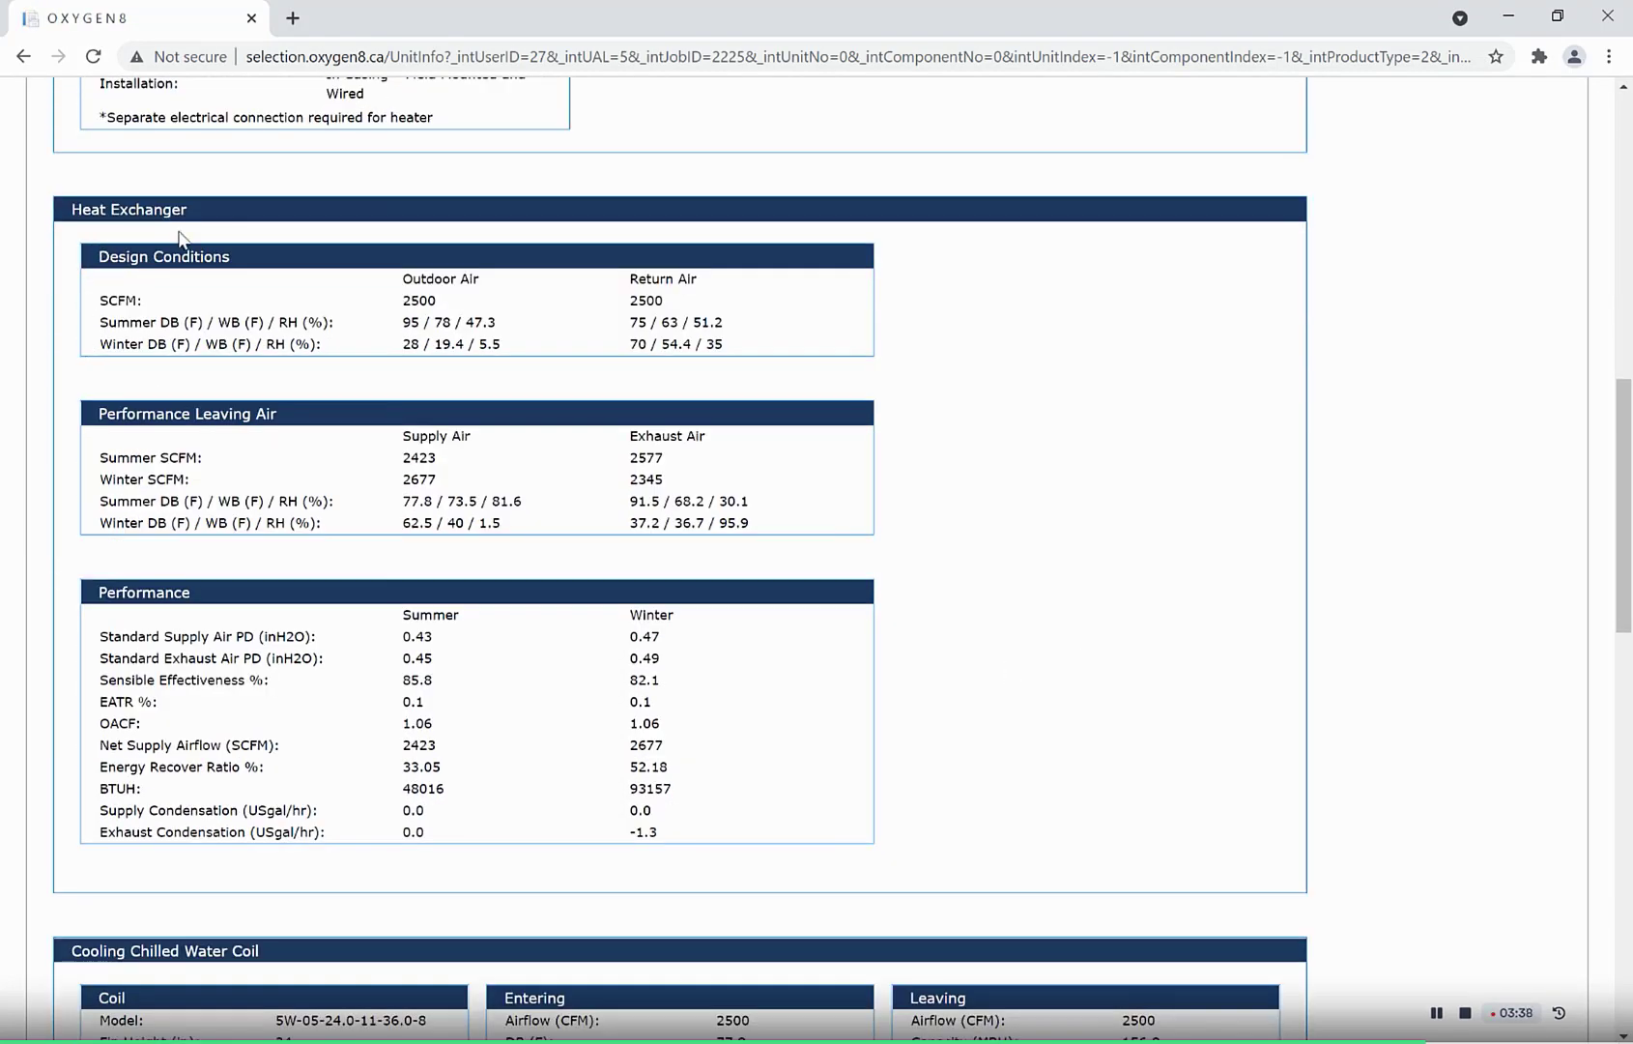
pyautogui.moveTo(94, 846); pyautogui.dragTo(633, 836)
pyautogui.click(640, 835)
pyautogui.scroll(10, 669, 826)
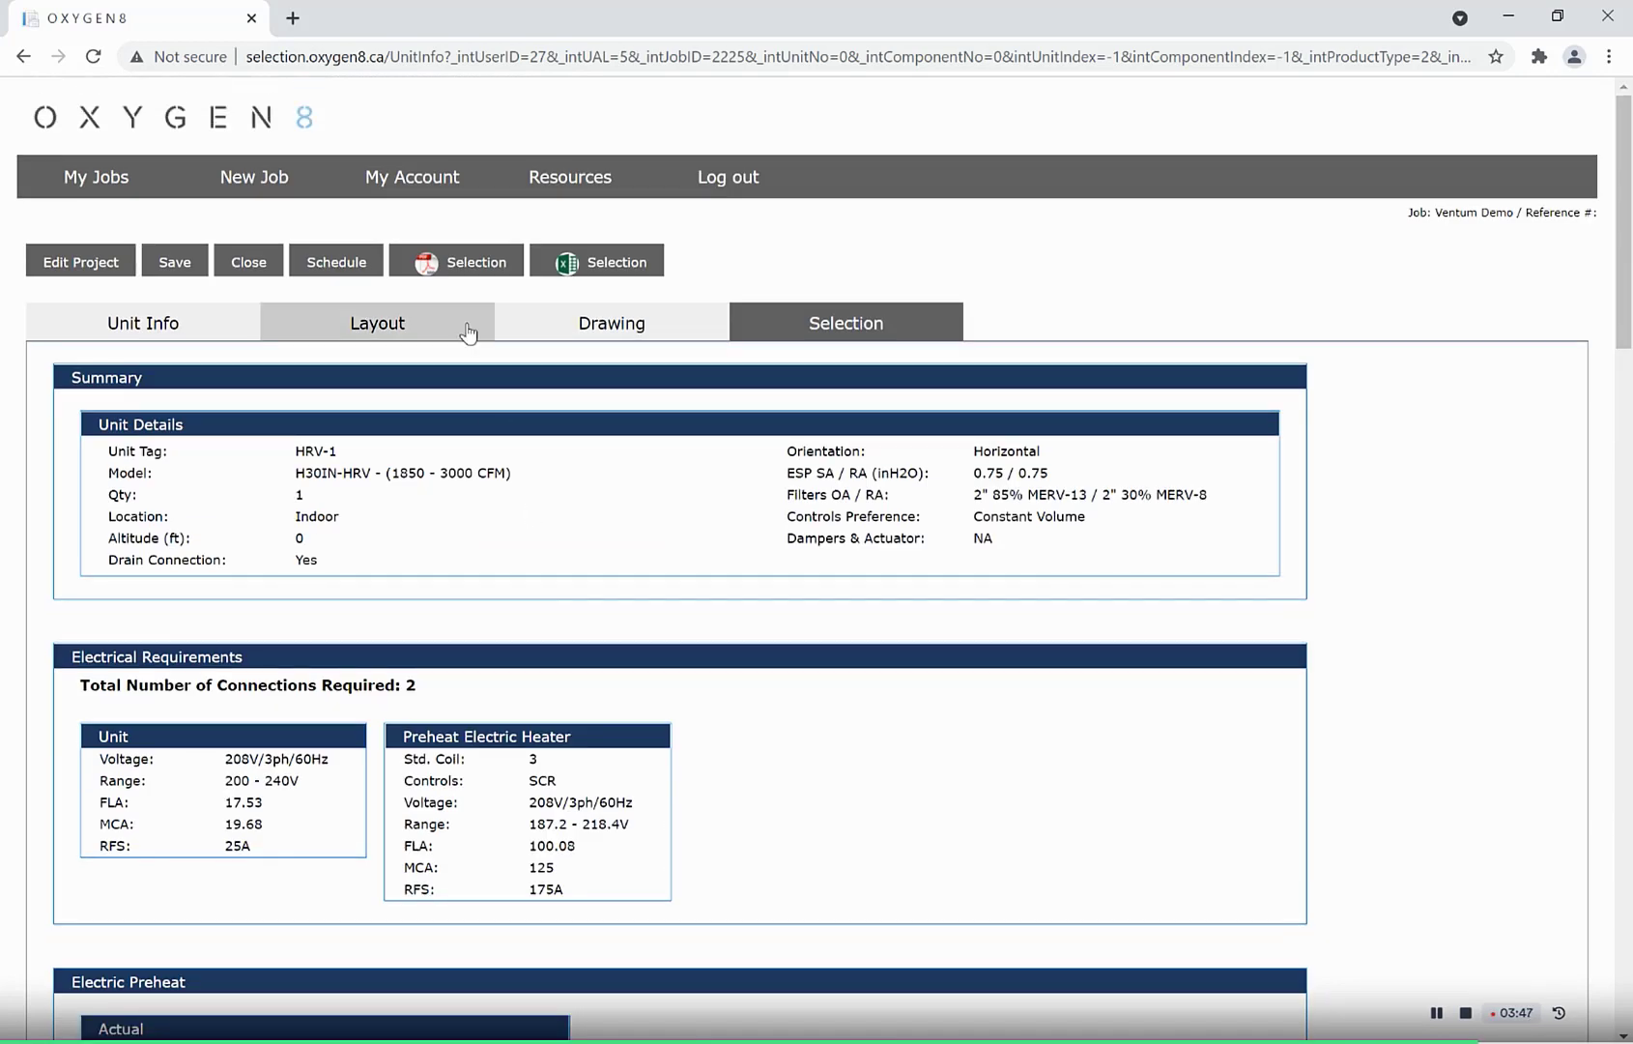
pyautogui.moveTo(464, 1031)
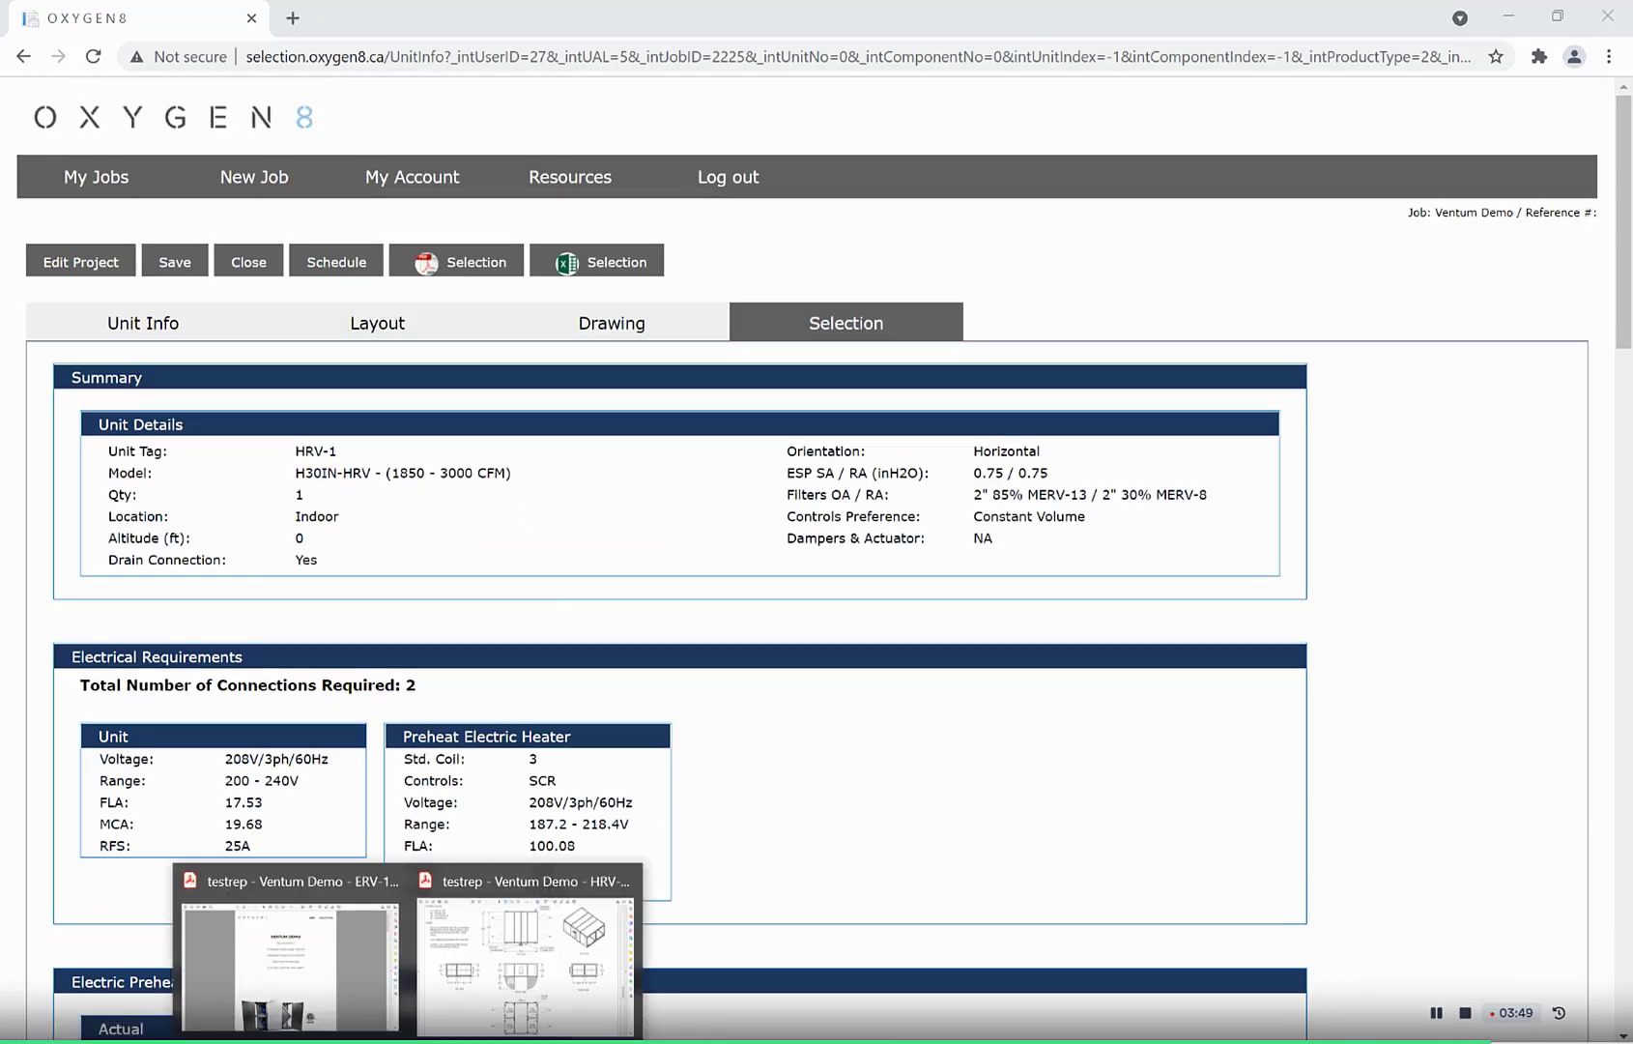
pyautogui.click(515, 974)
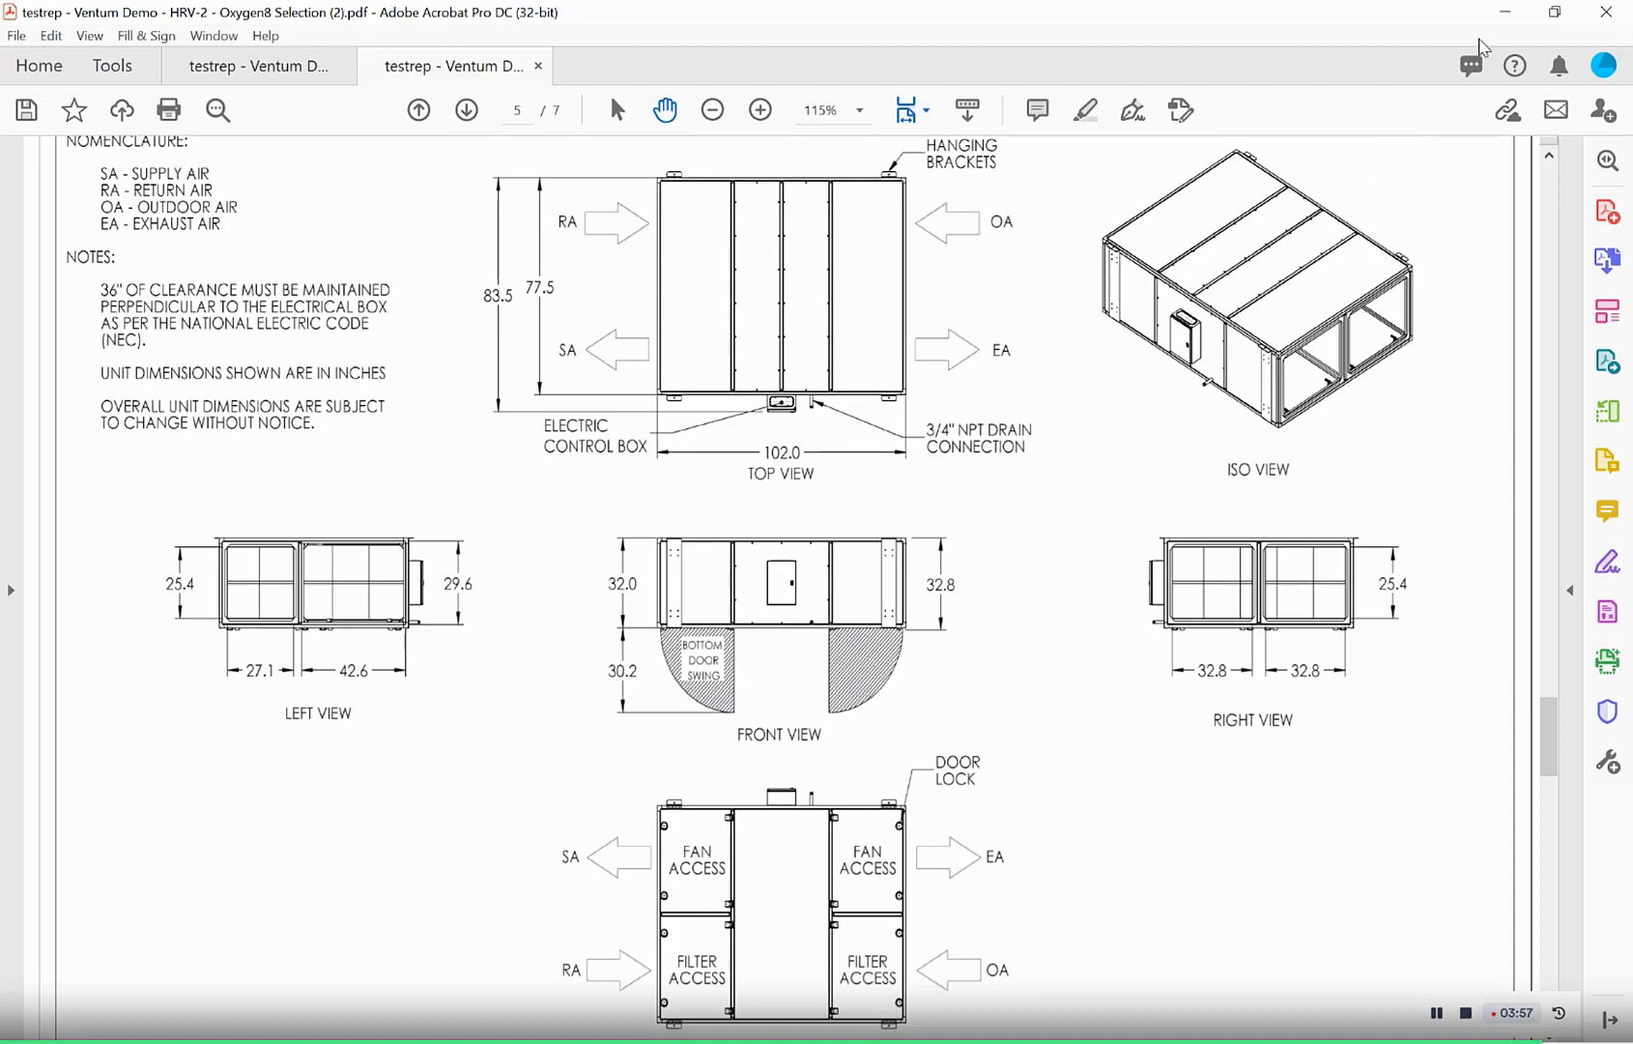
# Minimize the Acrobat report to return to HRV-1's selection results.
pyautogui.click(1492, 27)
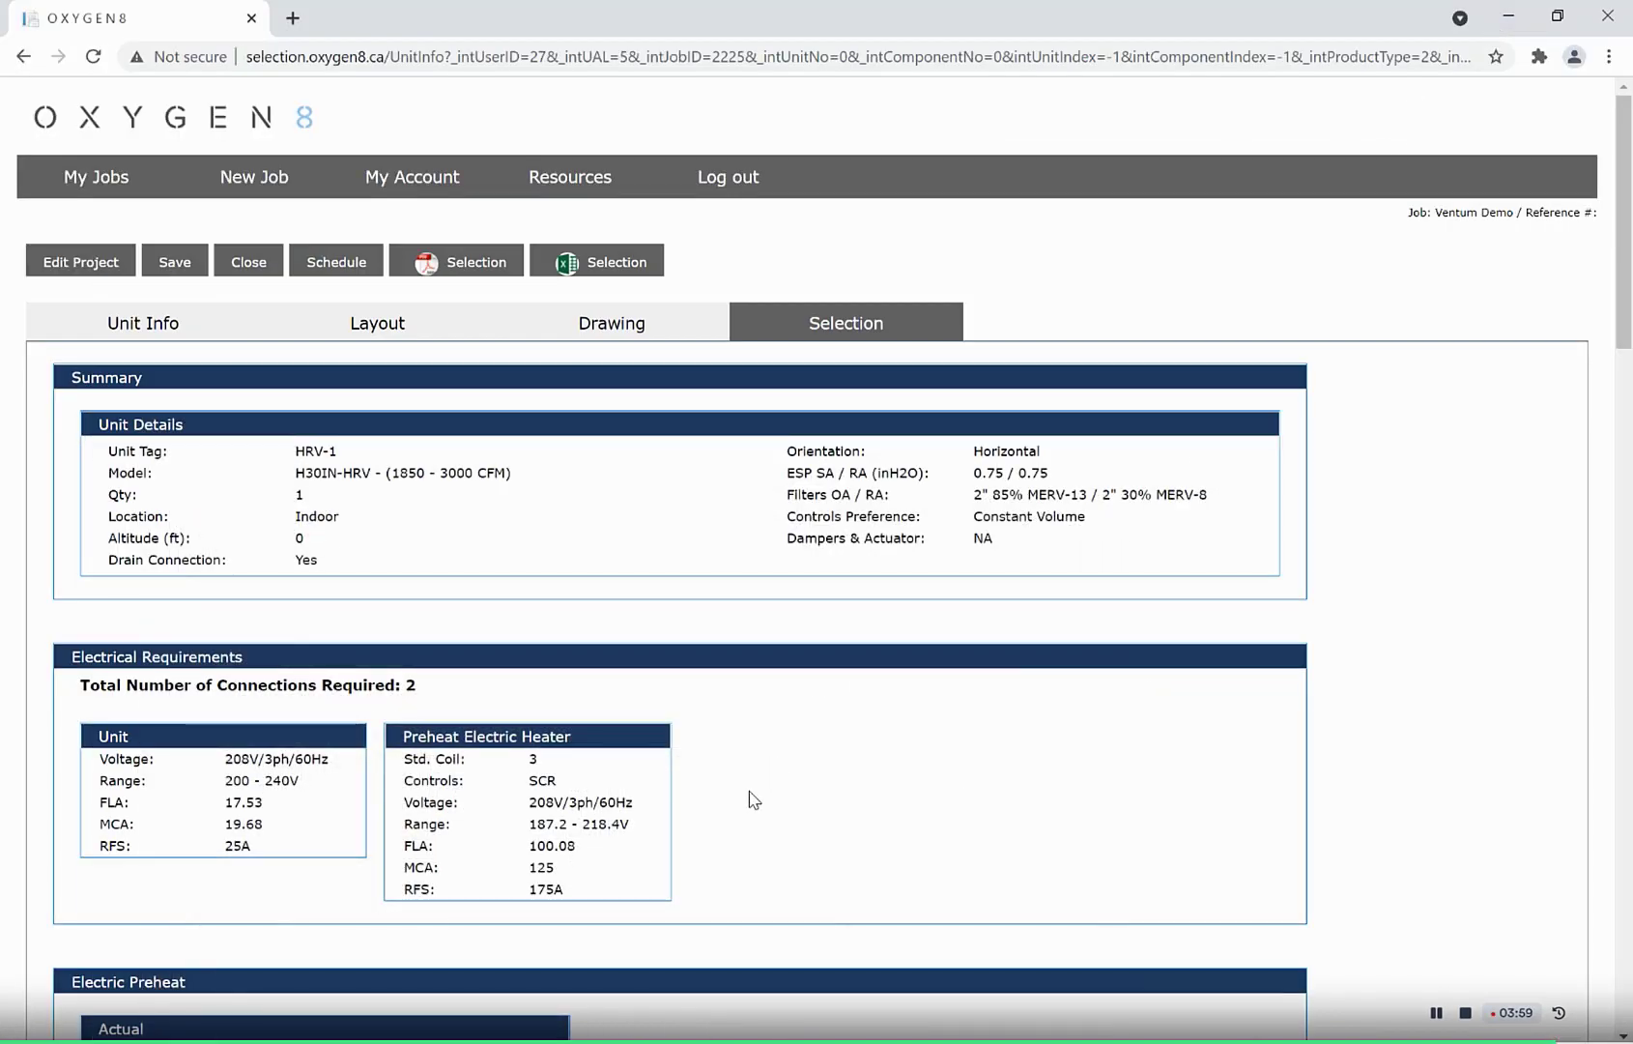